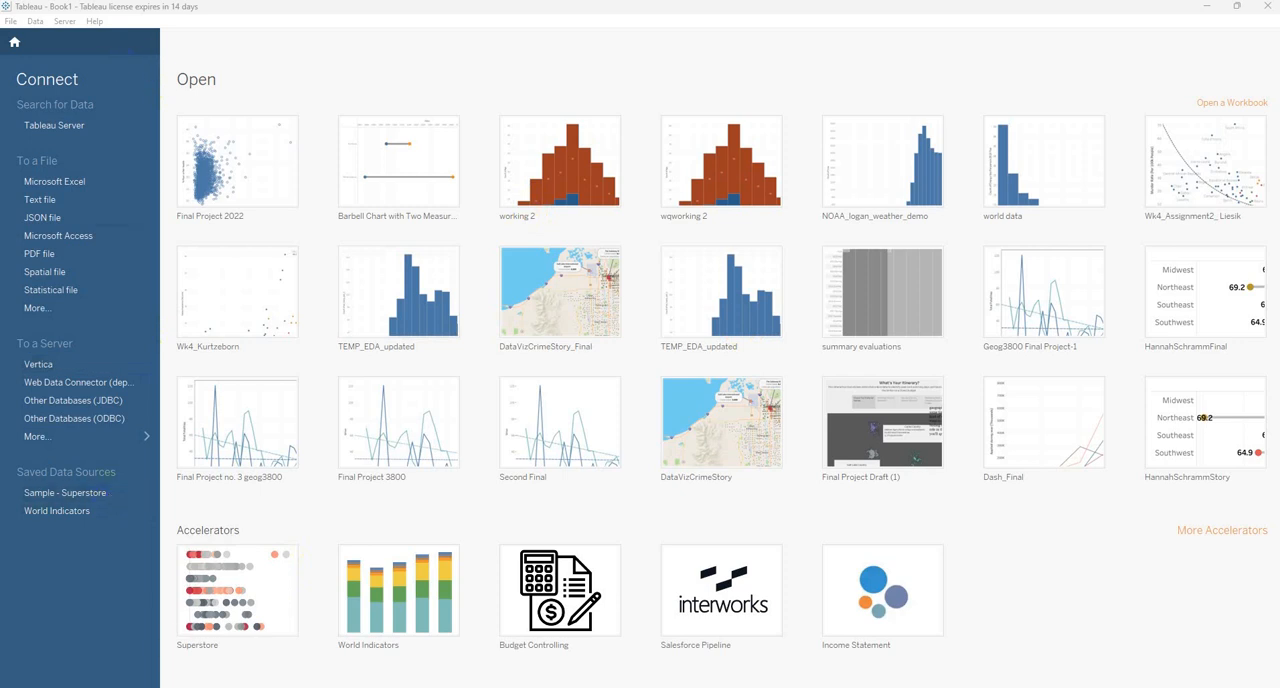
Connect to the Excel file Palmer_Drought_All_Months.xlsx and add its palmer drought 2023 all months sheet to the data source.
mouse_move(893, 687)
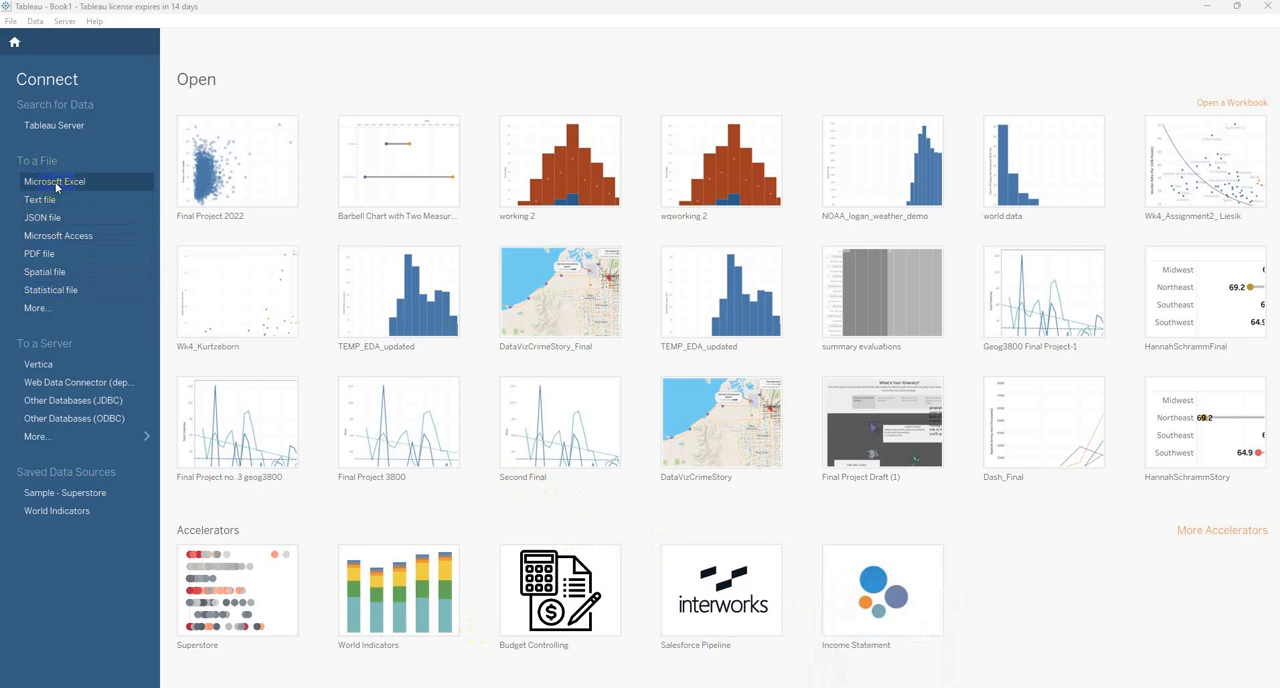
click(84, 186)
click(36, 312)
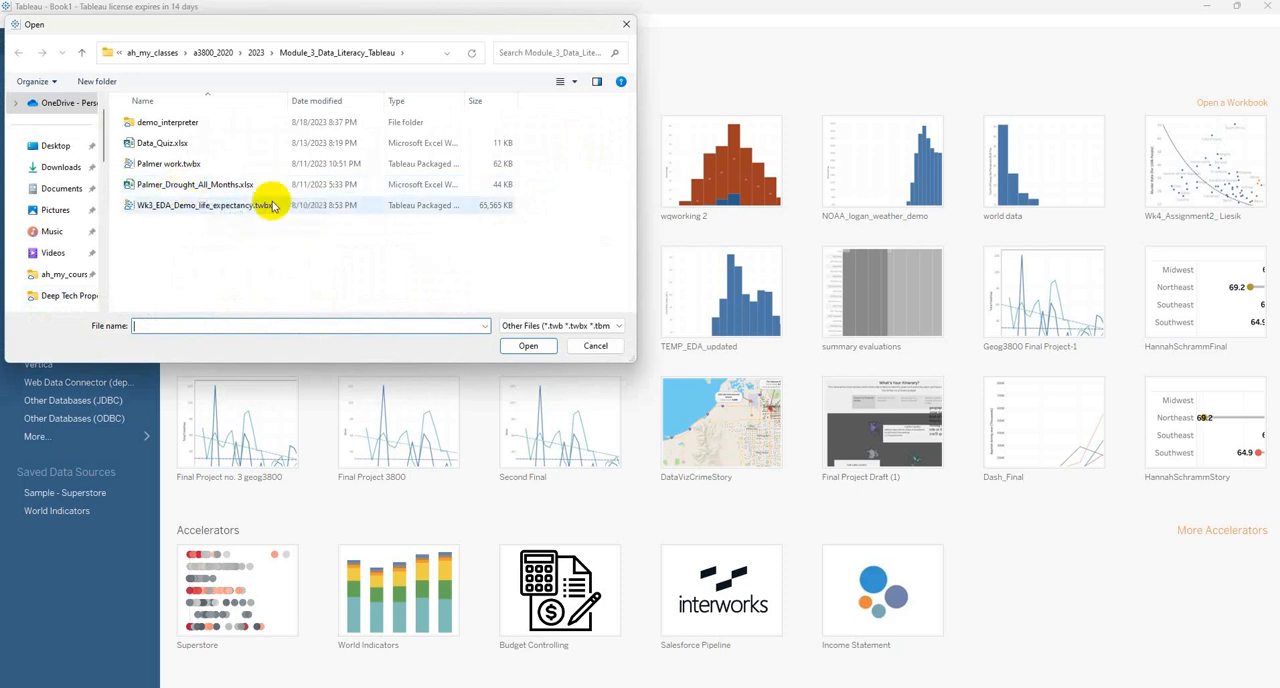
click(200, 185)
click(528, 346)
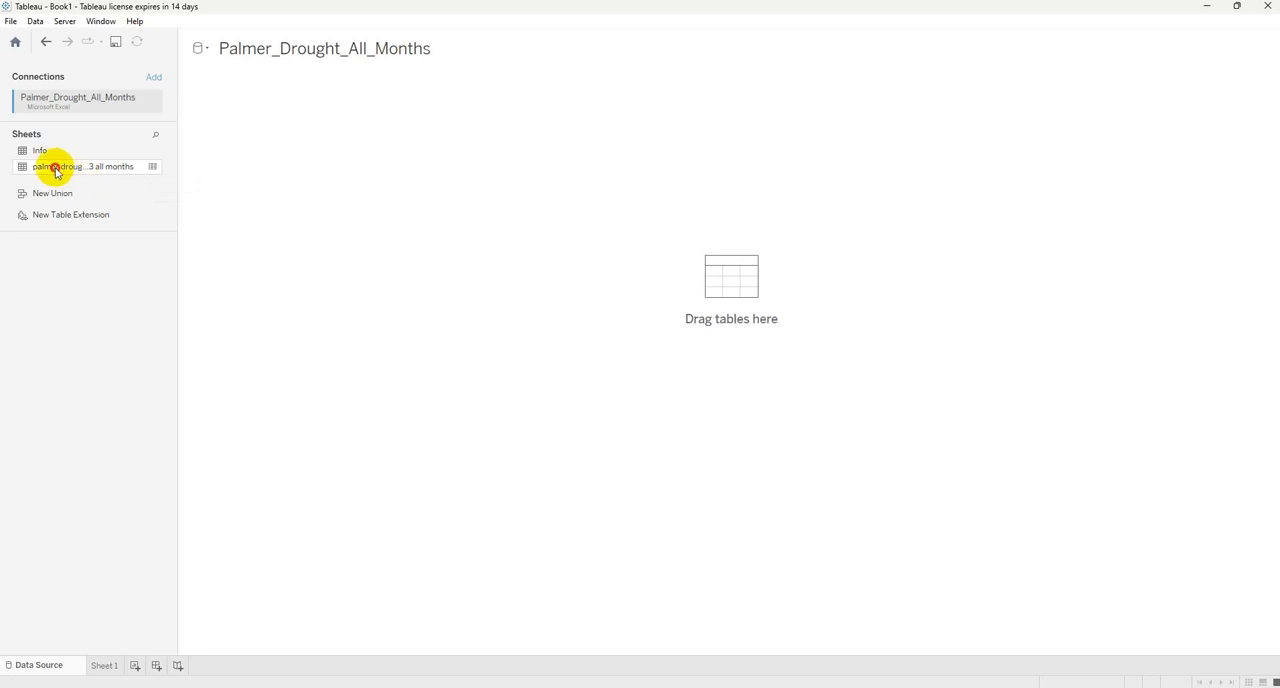
drag(51, 166, 658, 264)
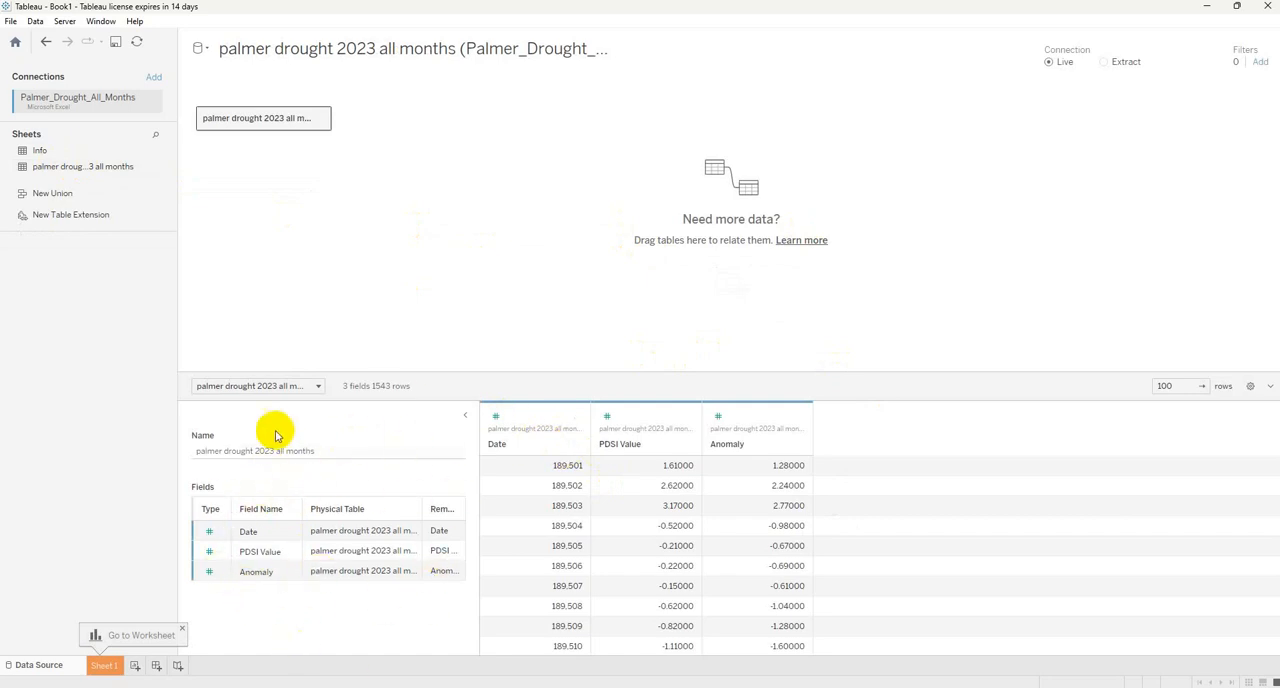
Collapse the table details and change the Date column's data type to Date.
click(464, 415)
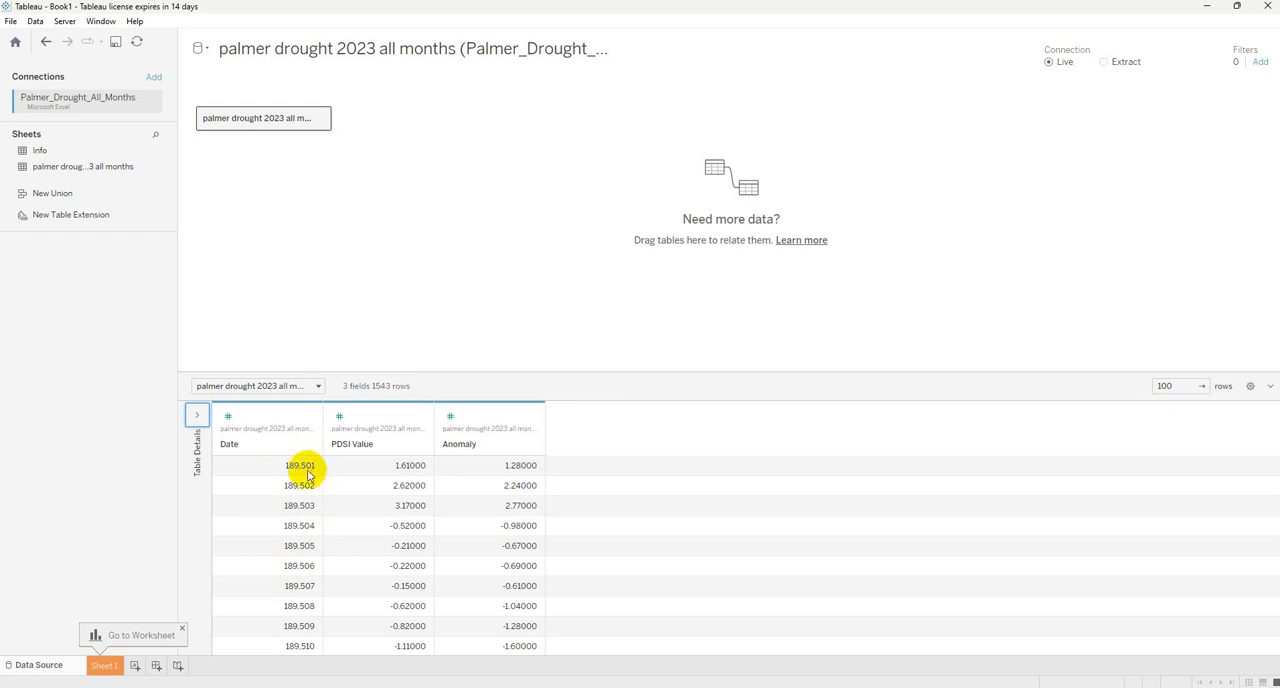
click(228, 417)
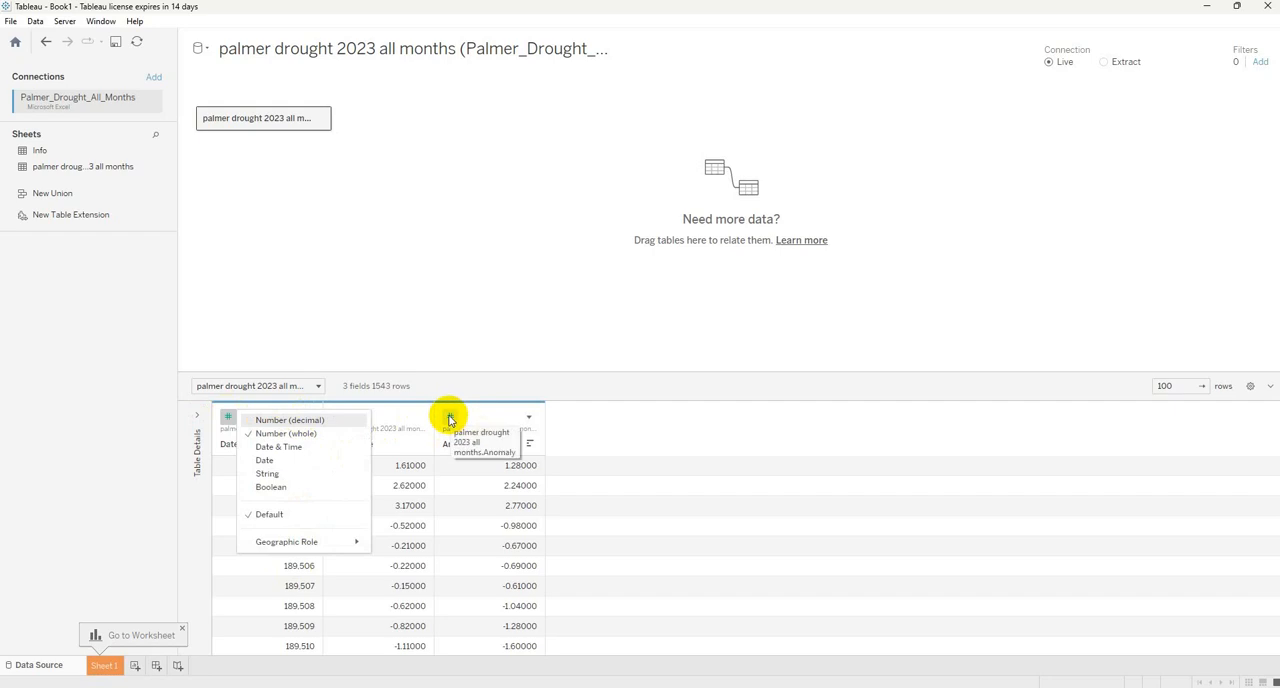
click(265, 461)
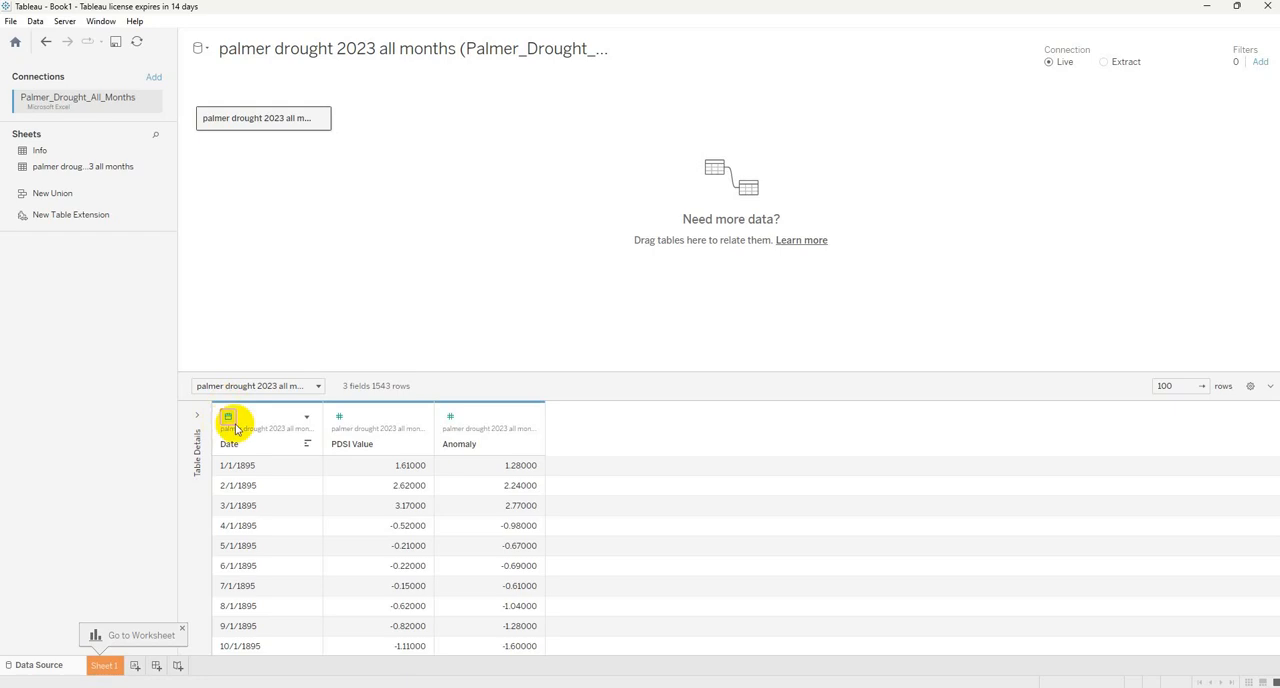
Review the fields available on Sheet 1 and return to the data source table to compare its columns.
click(103, 666)
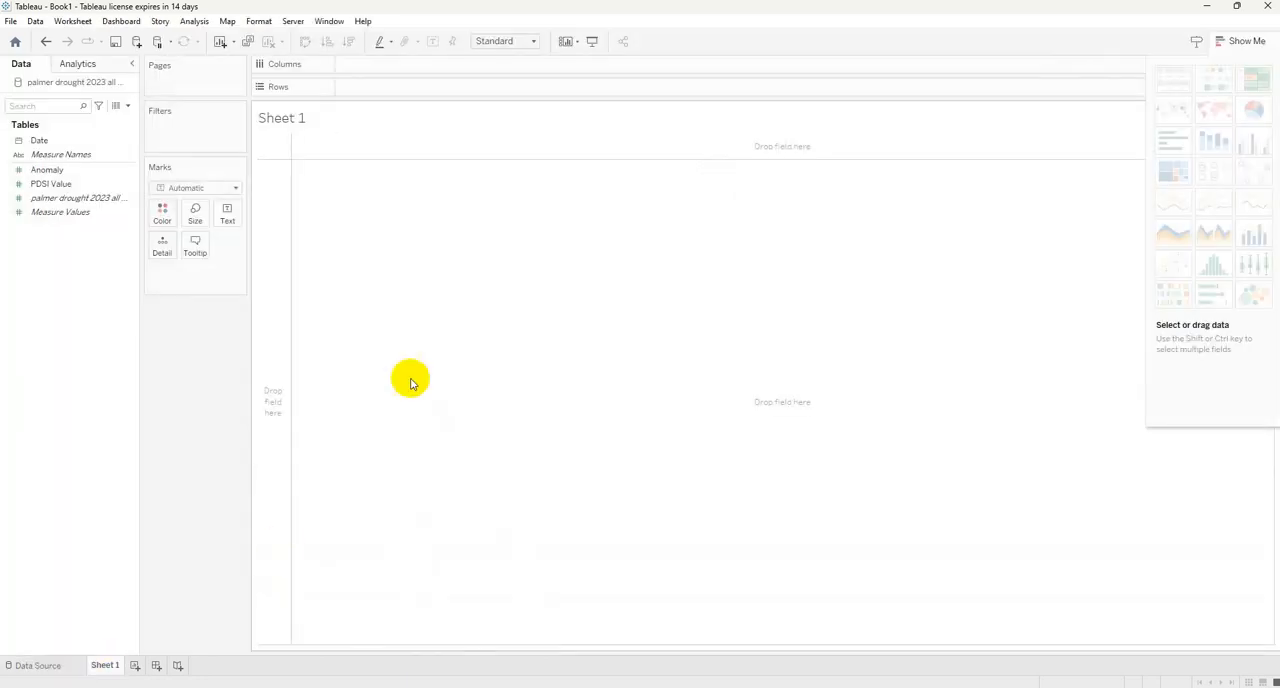
click(58, 155)
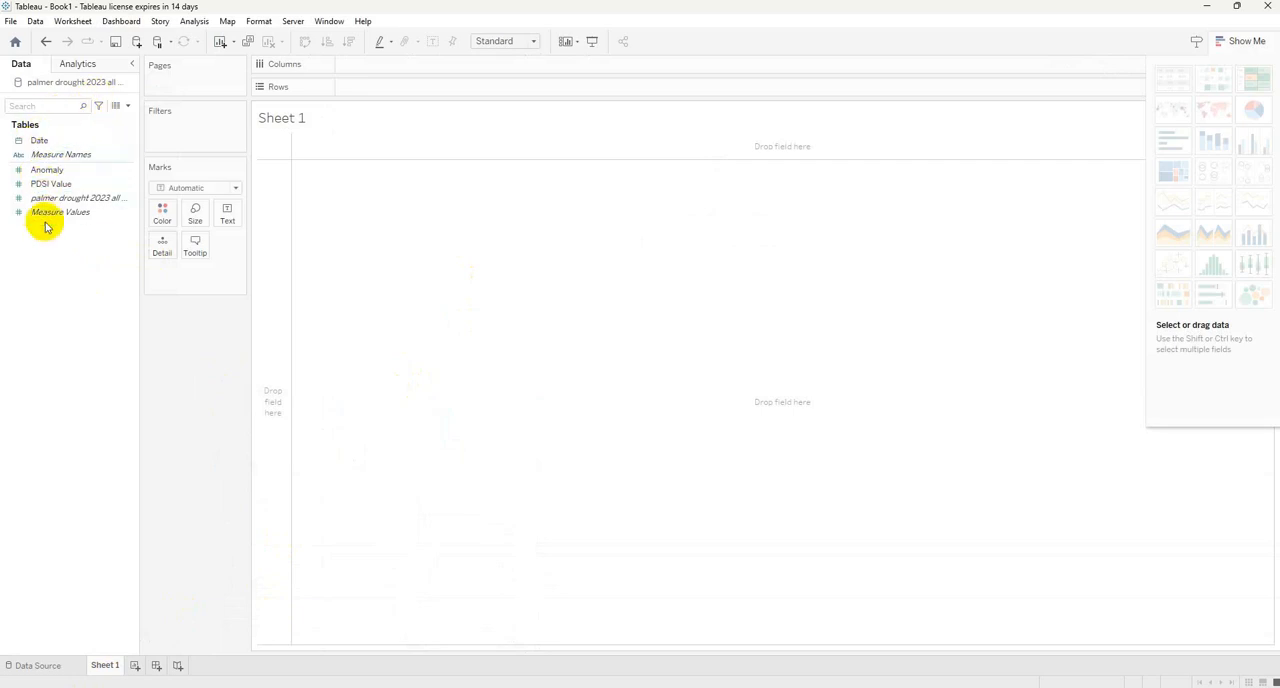
click(36, 669)
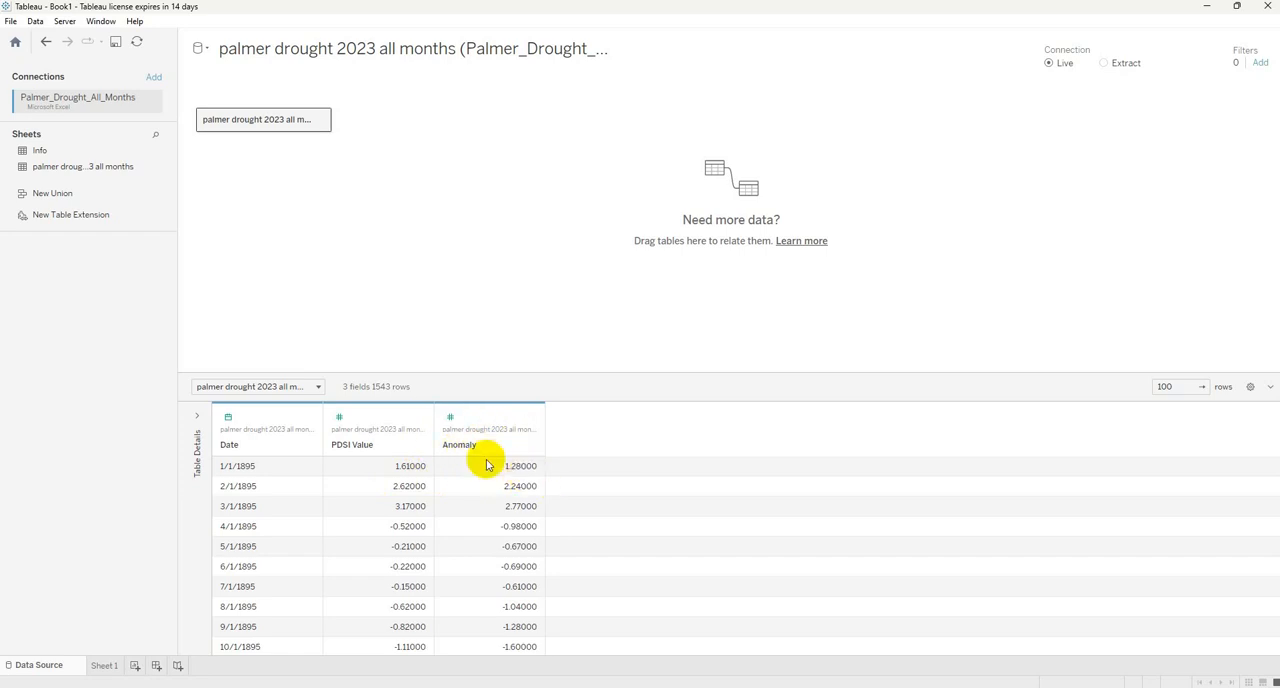
On Sheet 1, plot PDSI Value in rows against the year of Date in columns, and hide the chart suggestions.
click(104, 666)
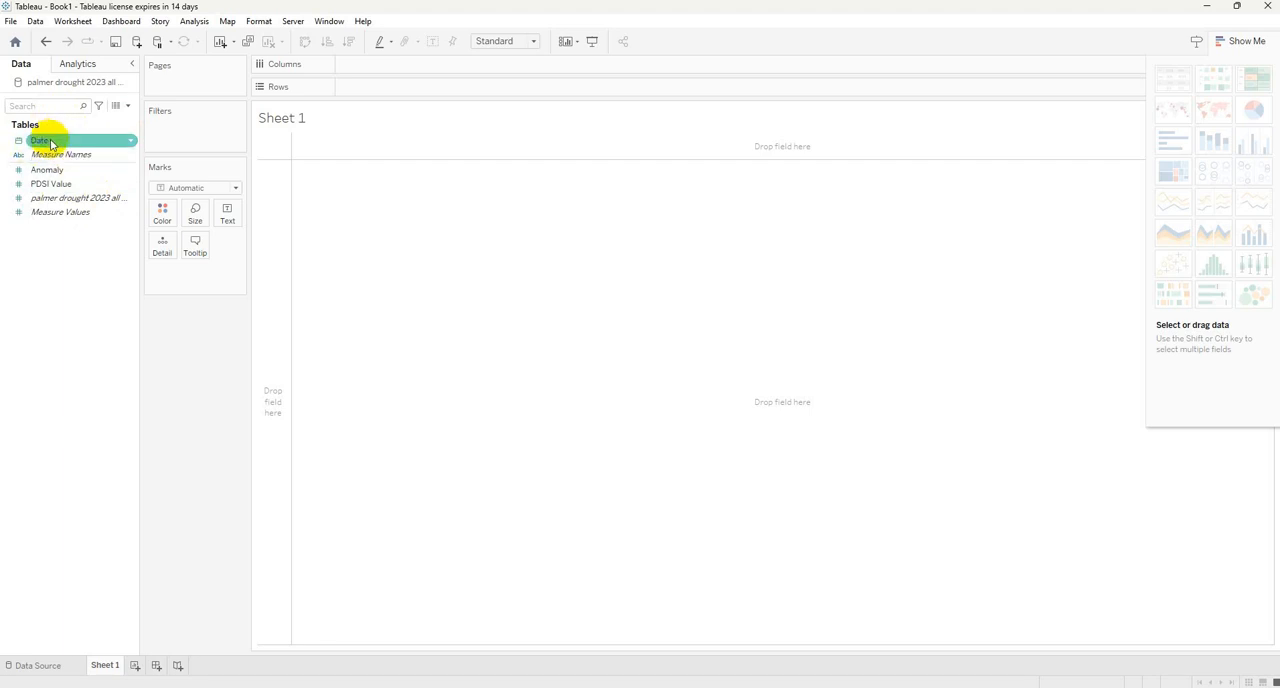
mouse_move(45, 145)
mouse_down()
mouse_move(46, 133)
mouse_move(366, 43)
mouse_move(395, 66)
mouse_up()
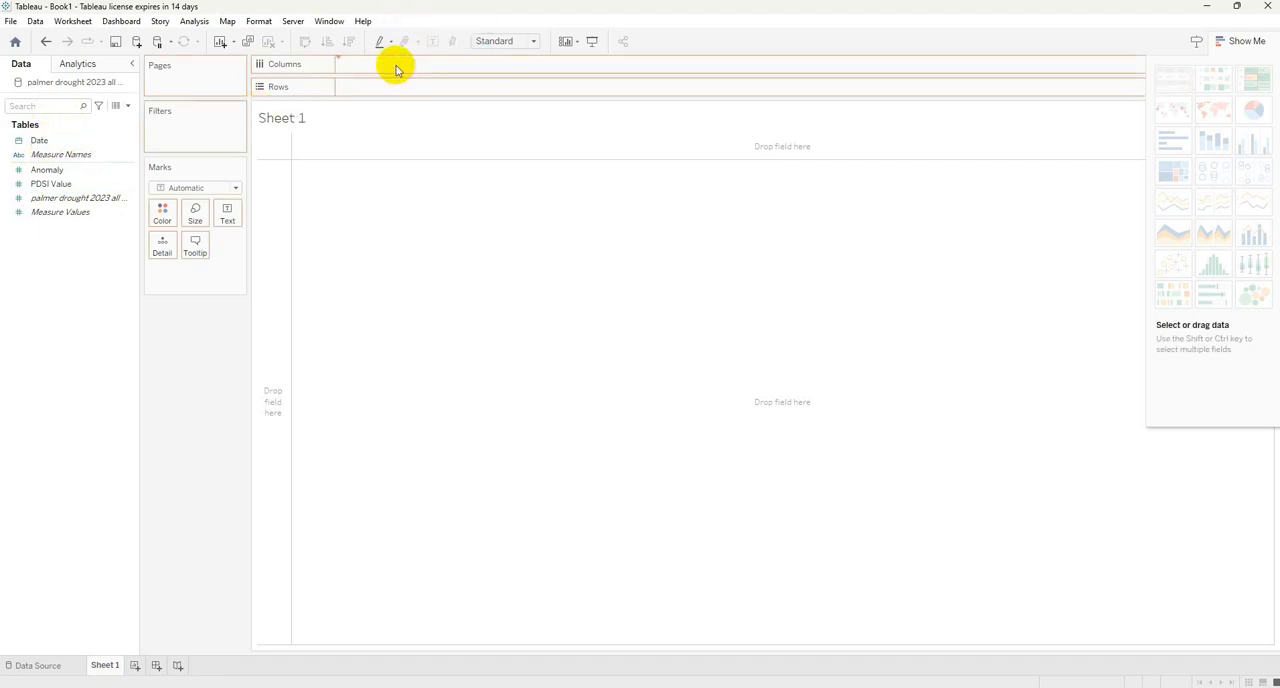
mouse_move(43, 183)
mouse_down()
mouse_move(206, 143)
mouse_move(371, 77)
mouse_move(368, 98)
mouse_up()
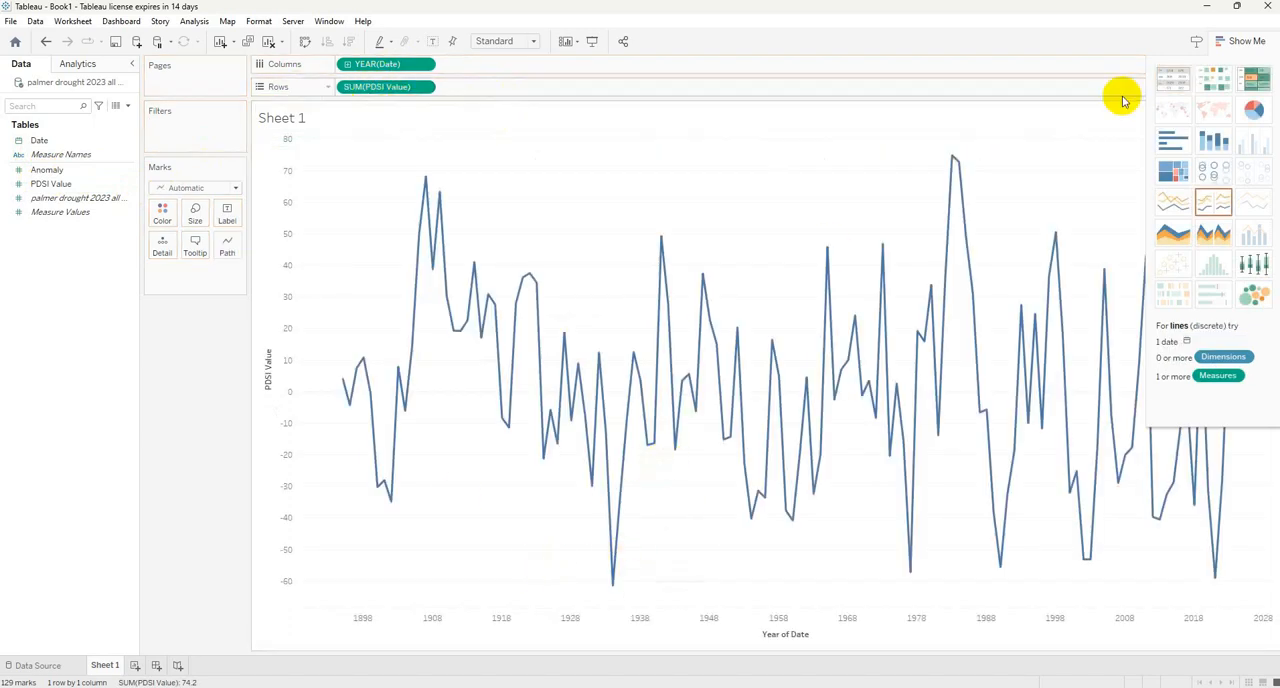
click(1241, 42)
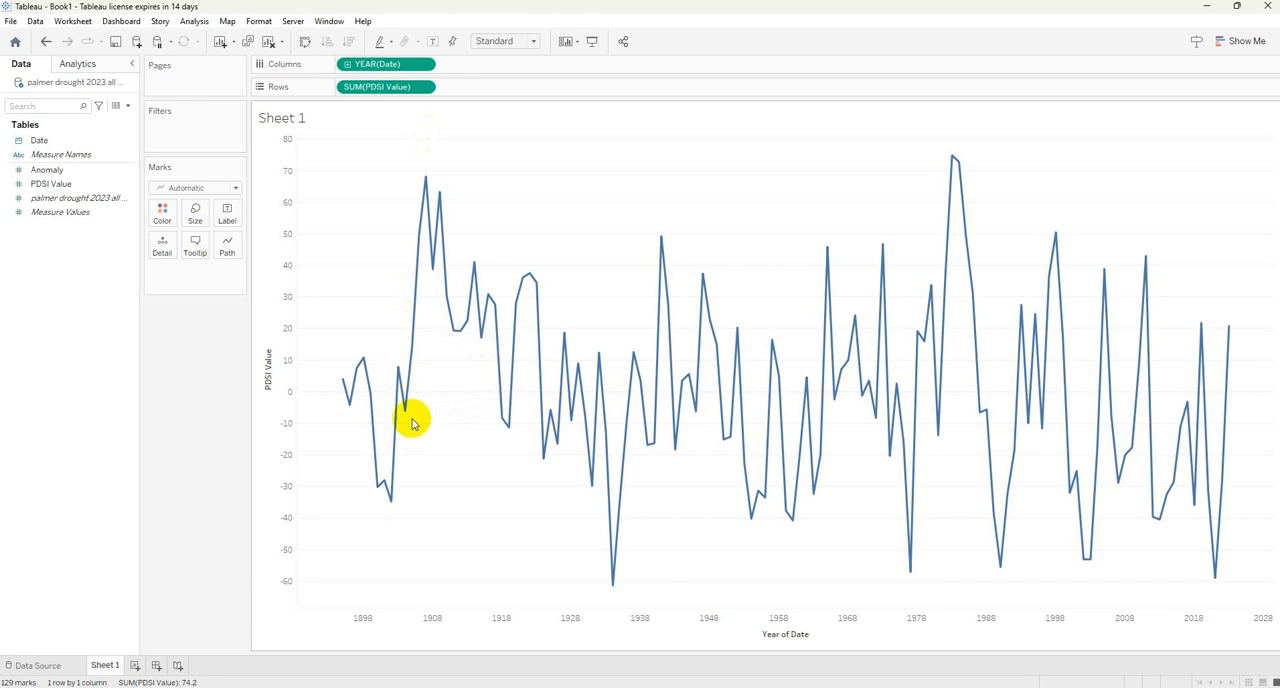
Aggregate the PDSI Value in rows by Average and change the mark type to Bar.
mouse_move(389, 500)
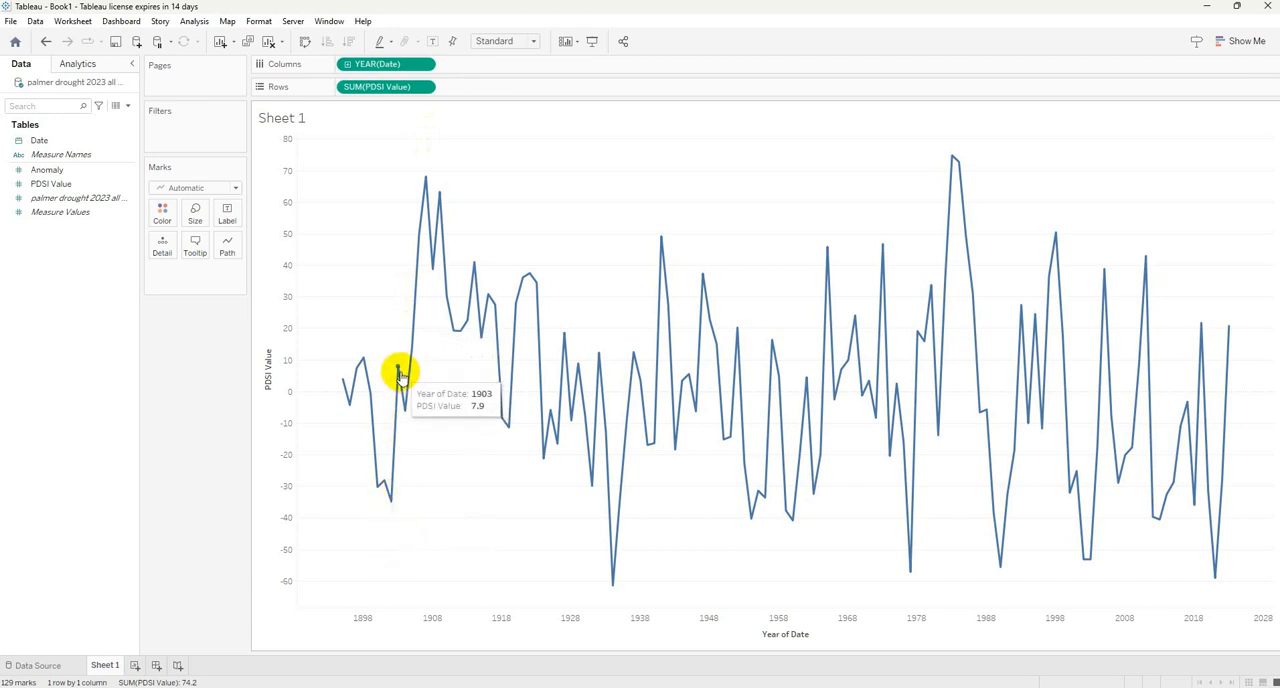
click(427, 88)
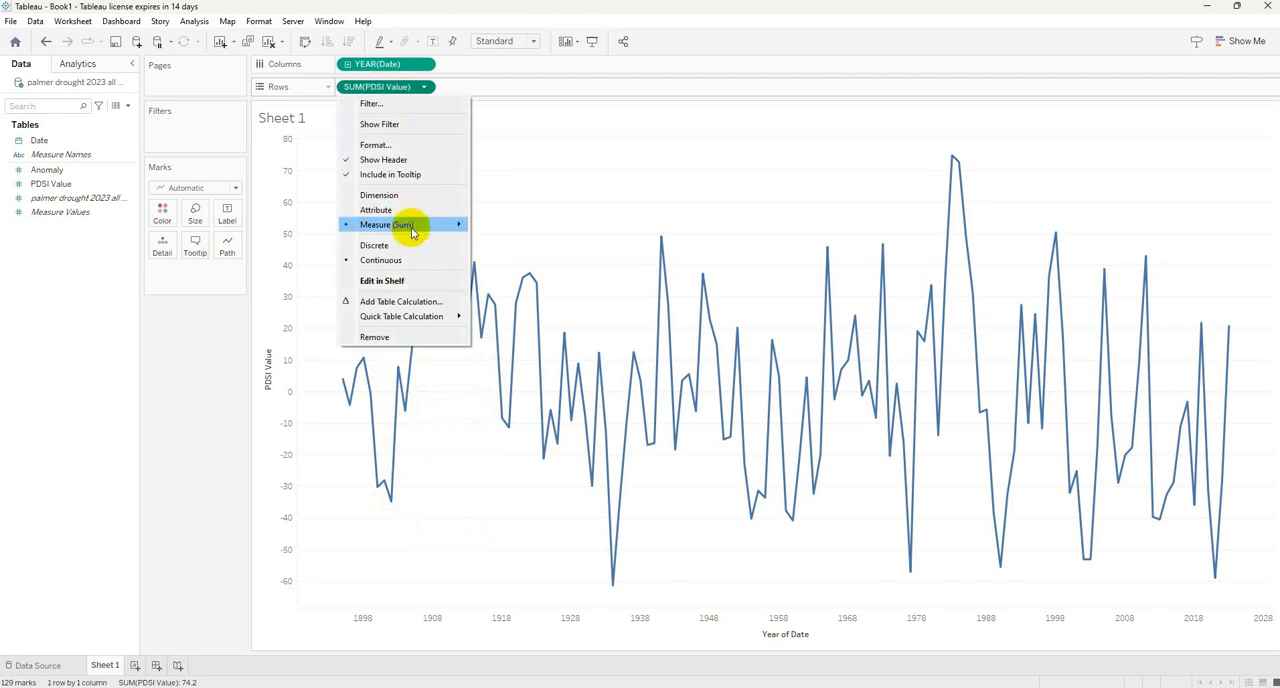
mouse_move(411, 232)
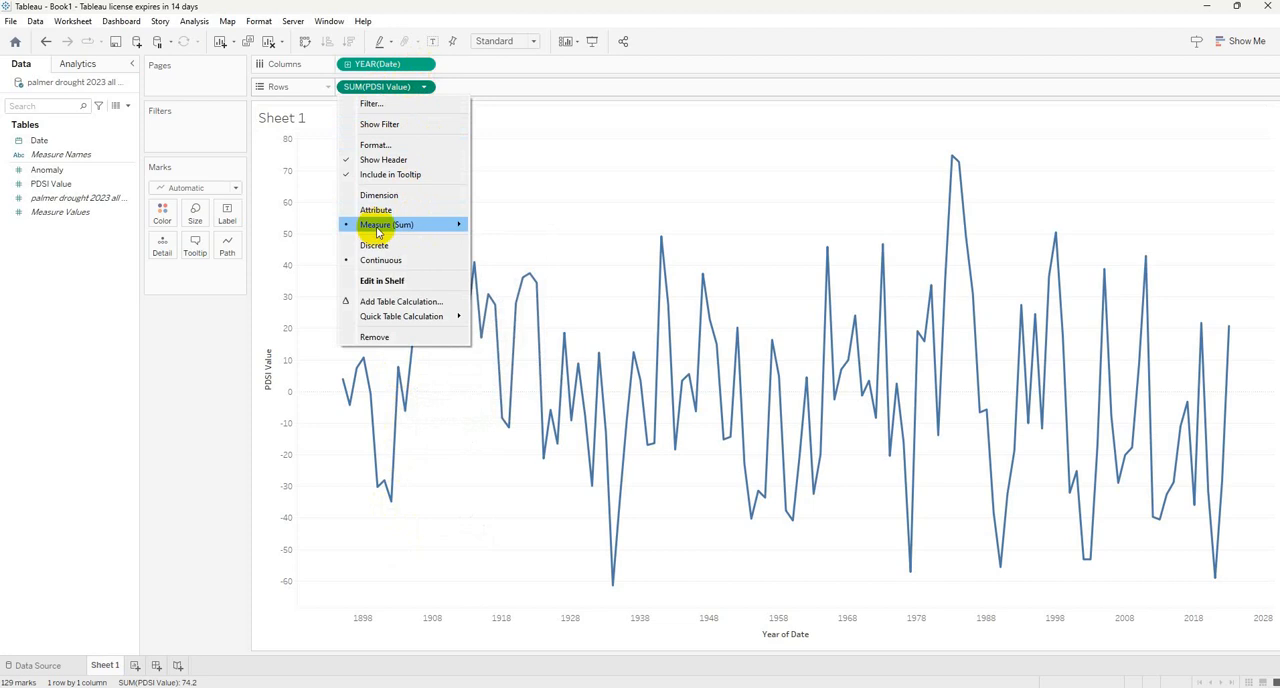
click(505, 240)
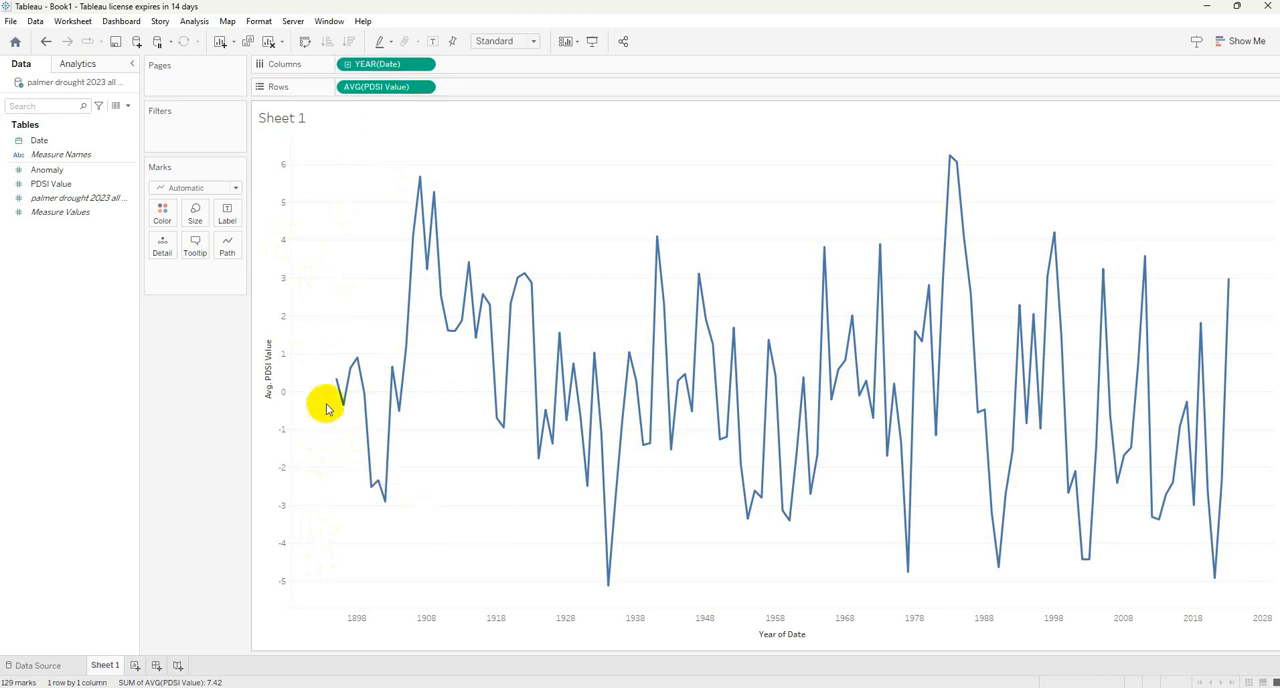
click(228, 188)
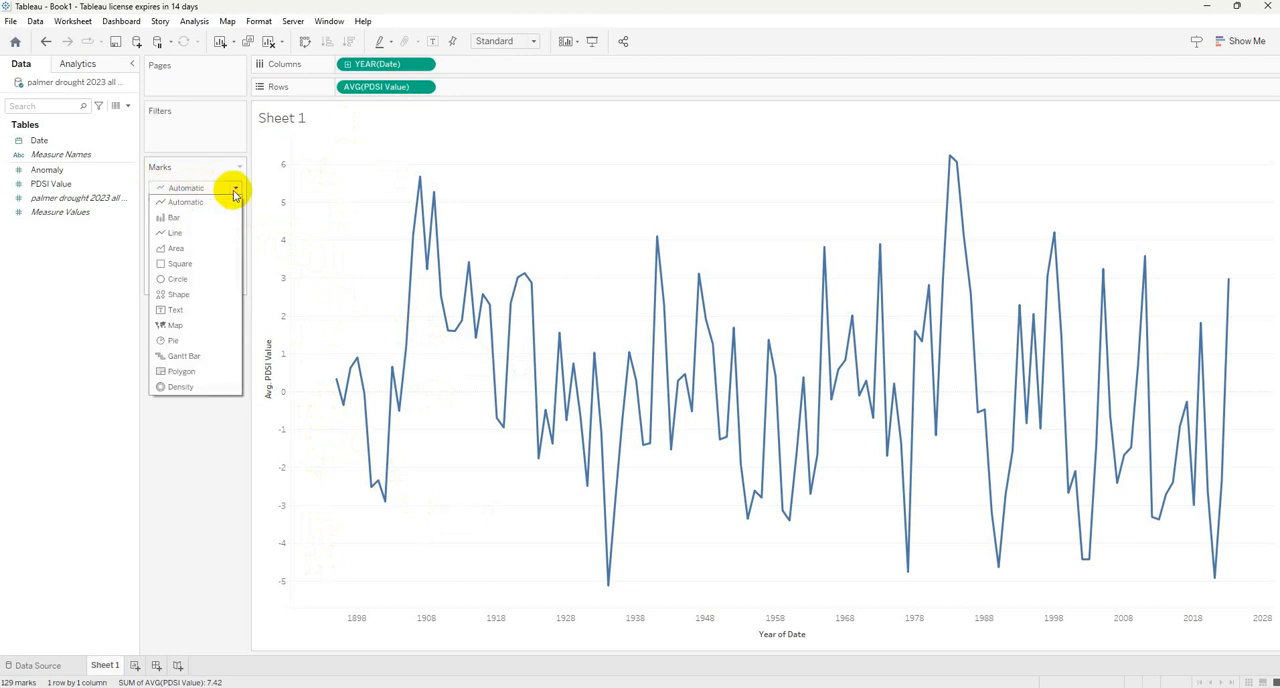
click(175, 218)
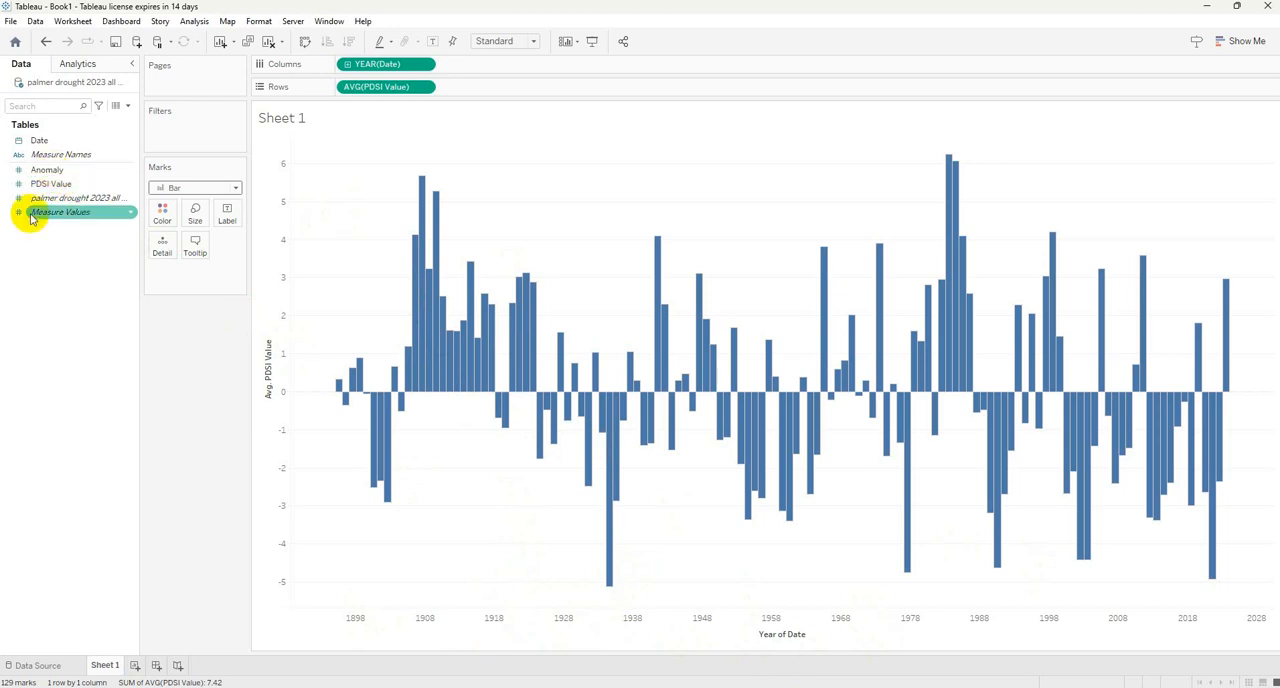
Color the bars by PDSI Value, aggregated as Average.
drag(46, 186, 164, 212)
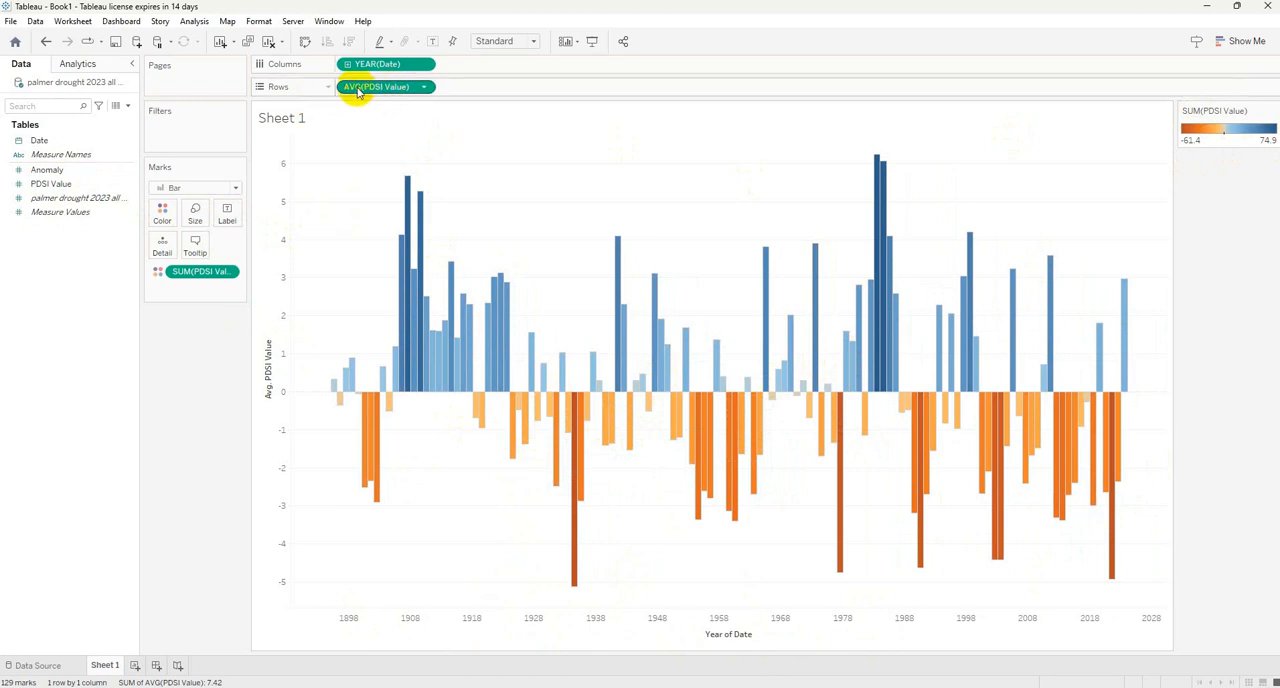
click(227, 273)
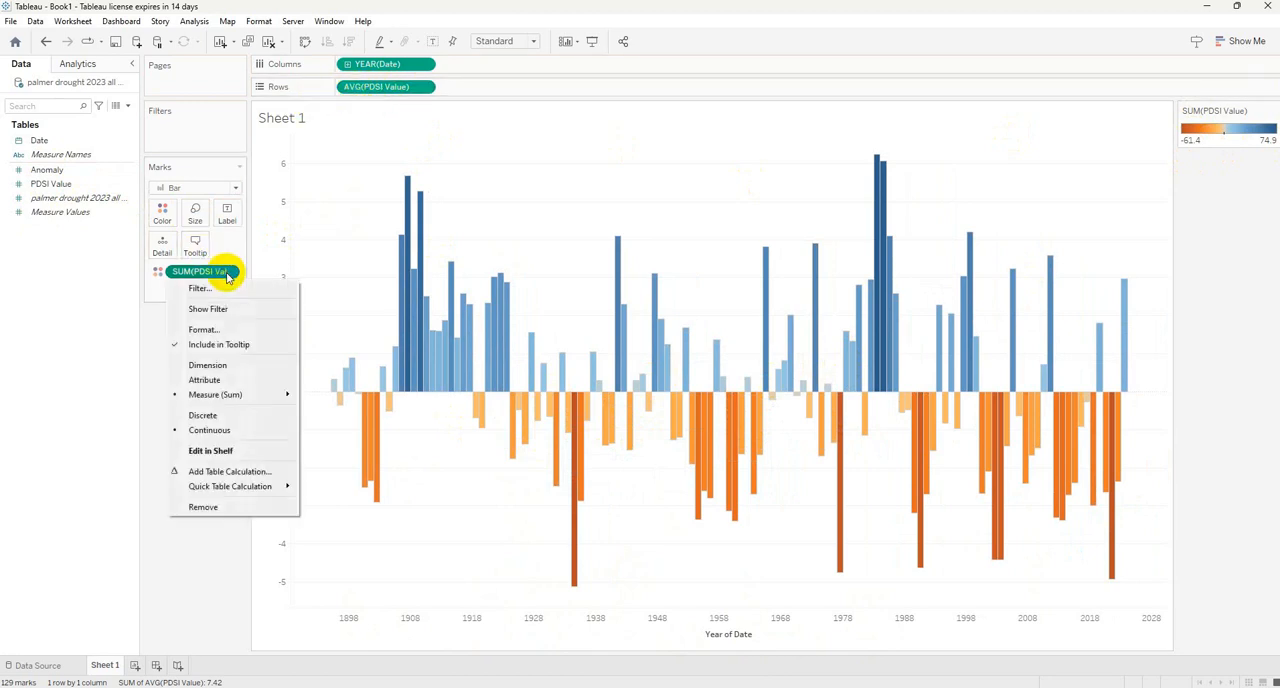
mouse_move(225, 394)
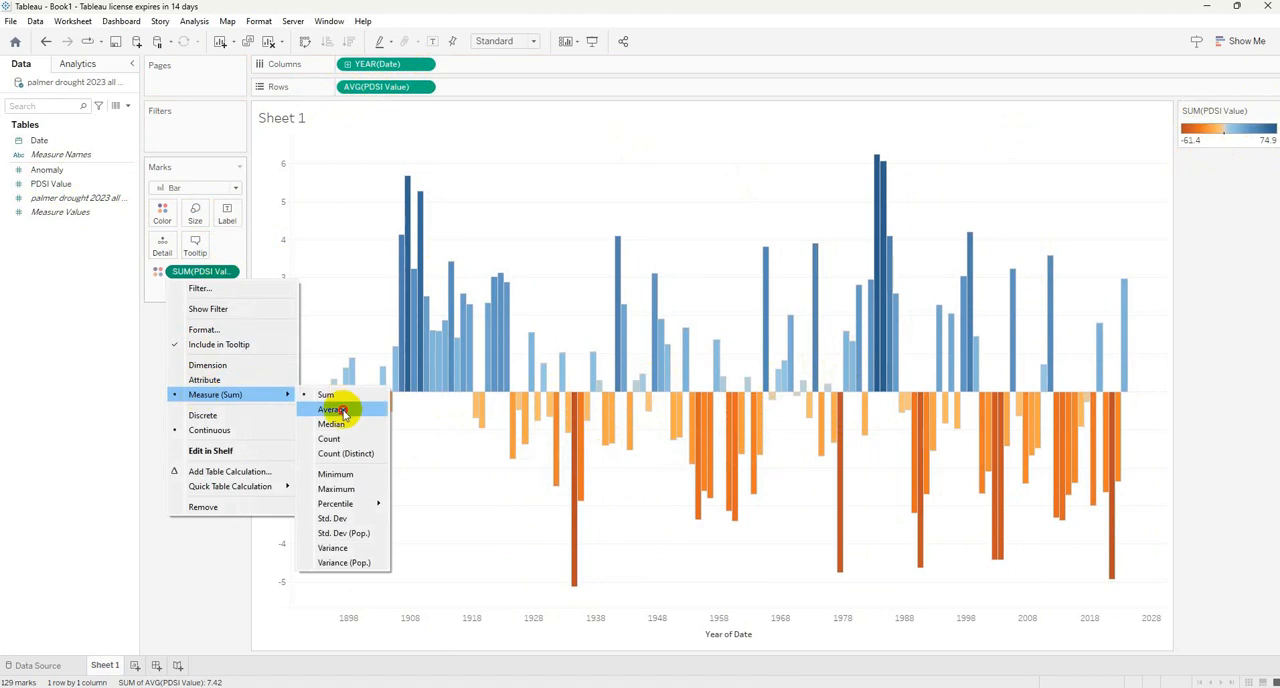
click(335, 410)
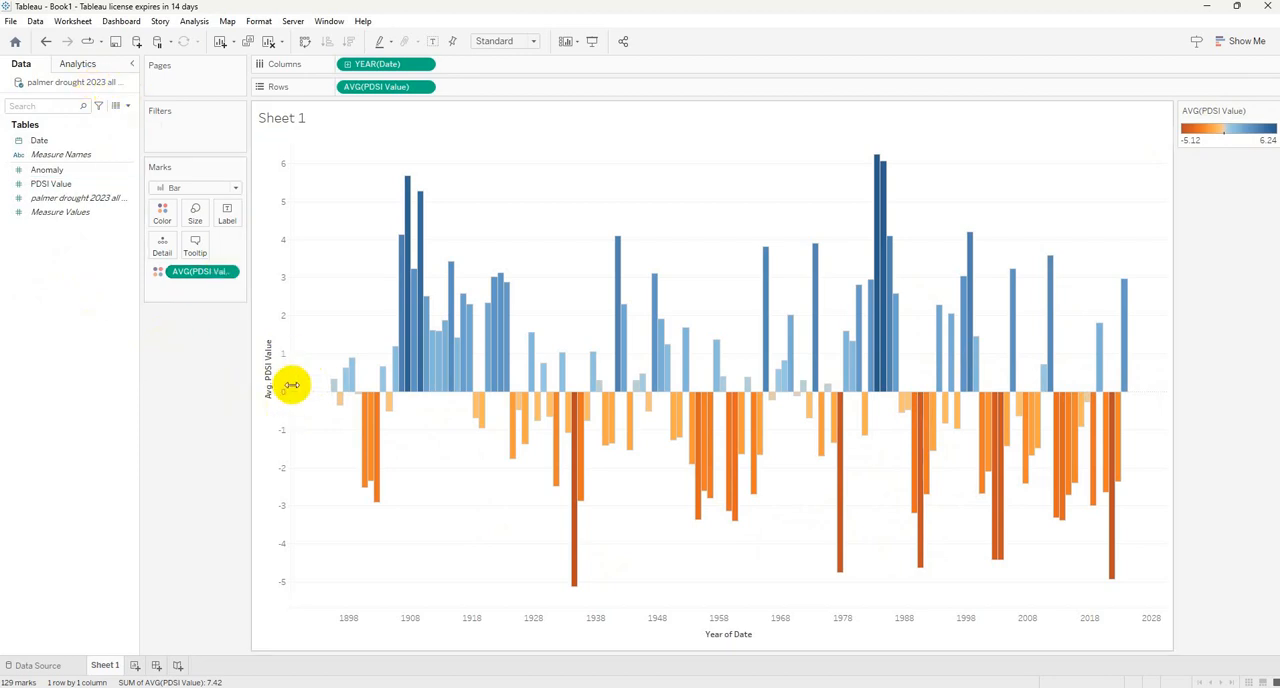
Add a reference band across the entire table starting at the constant -0.49, with the custom label "Normal values".
click(80, 67)
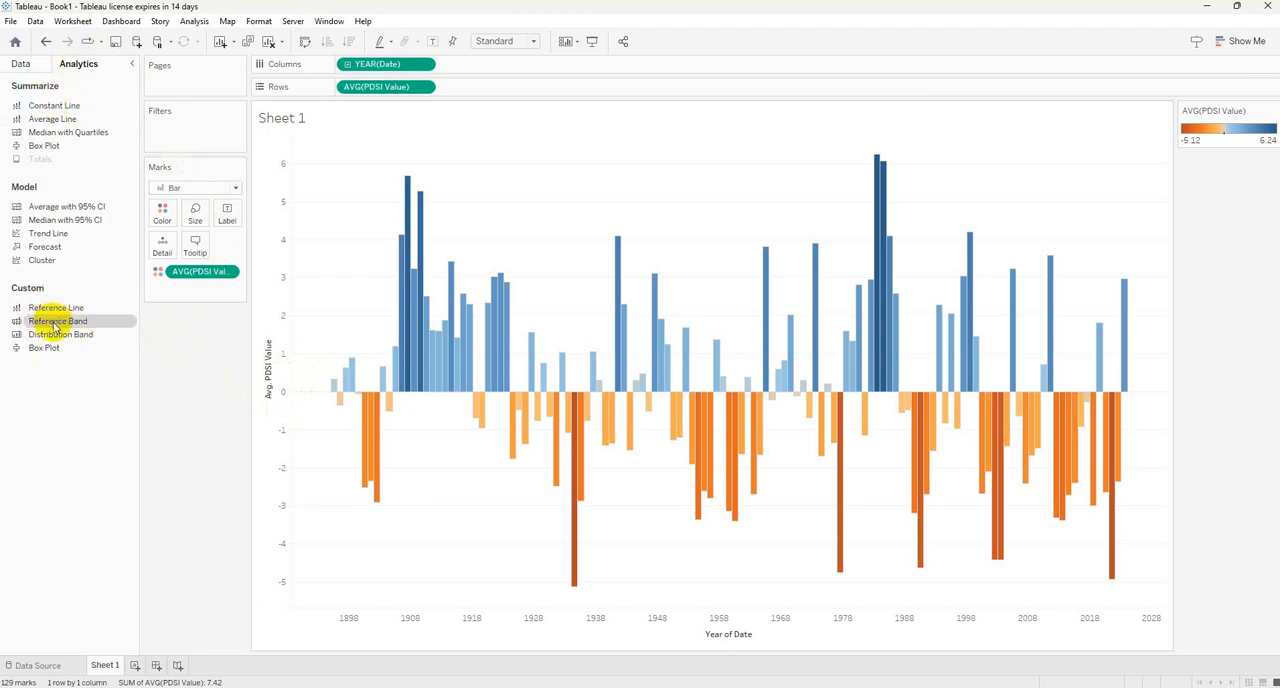
mouse_move(55, 325)
mouse_down()
mouse_move(286, 286)
mouse_move(375, 222)
mouse_up()
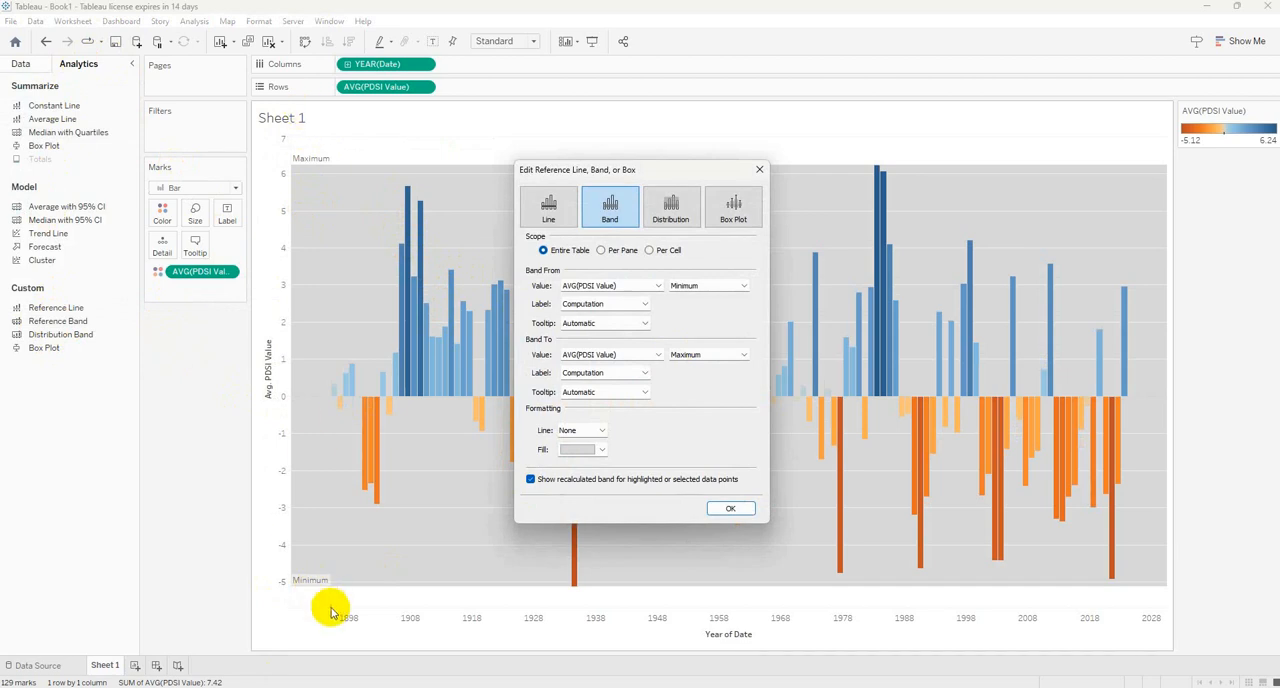
click(657, 287)
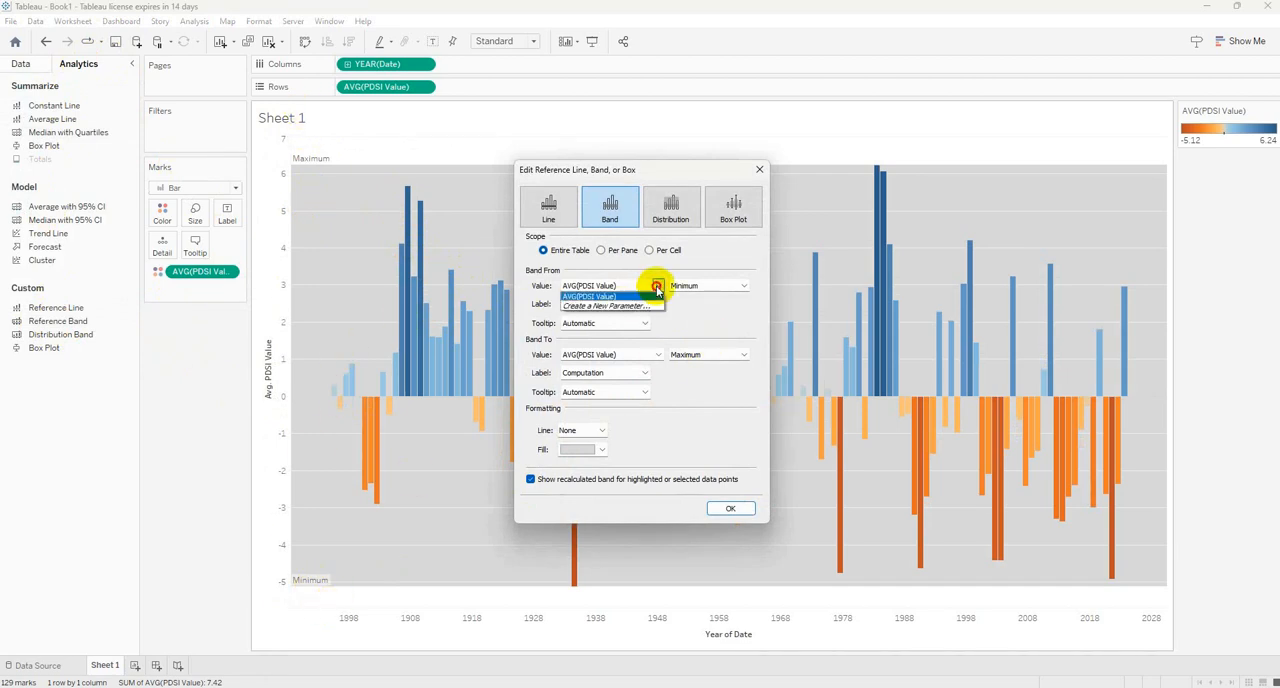
click(744, 288)
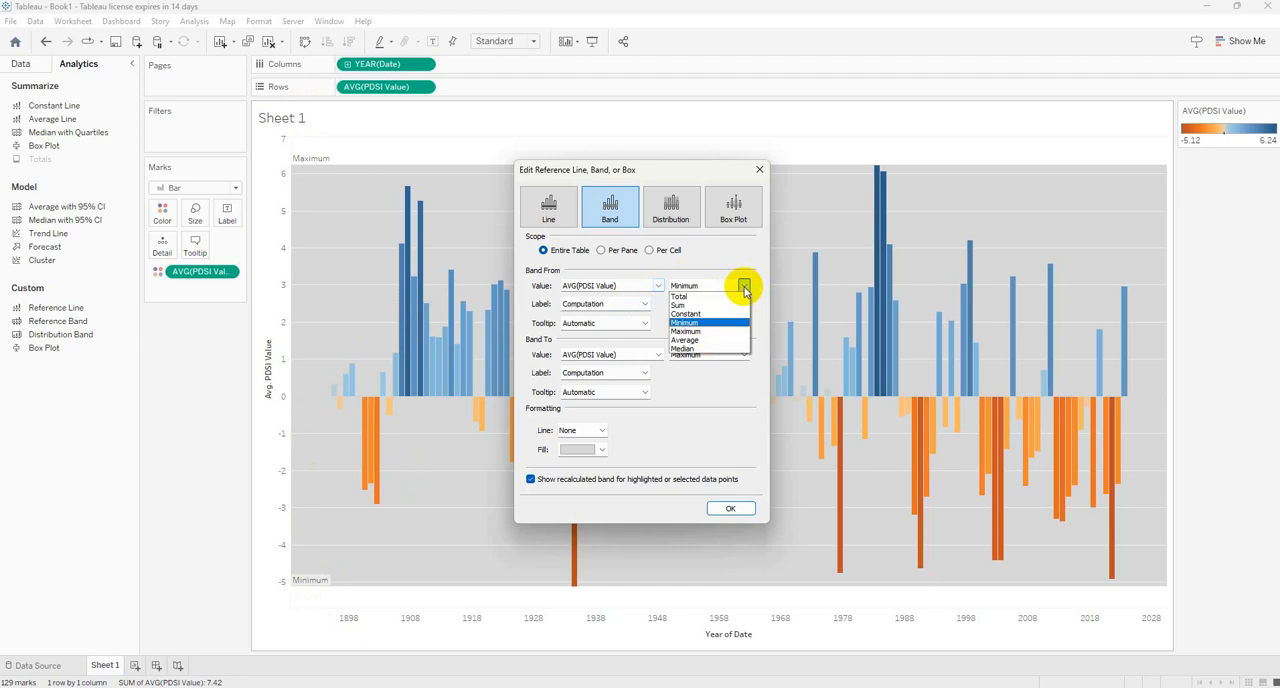
click(686, 316)
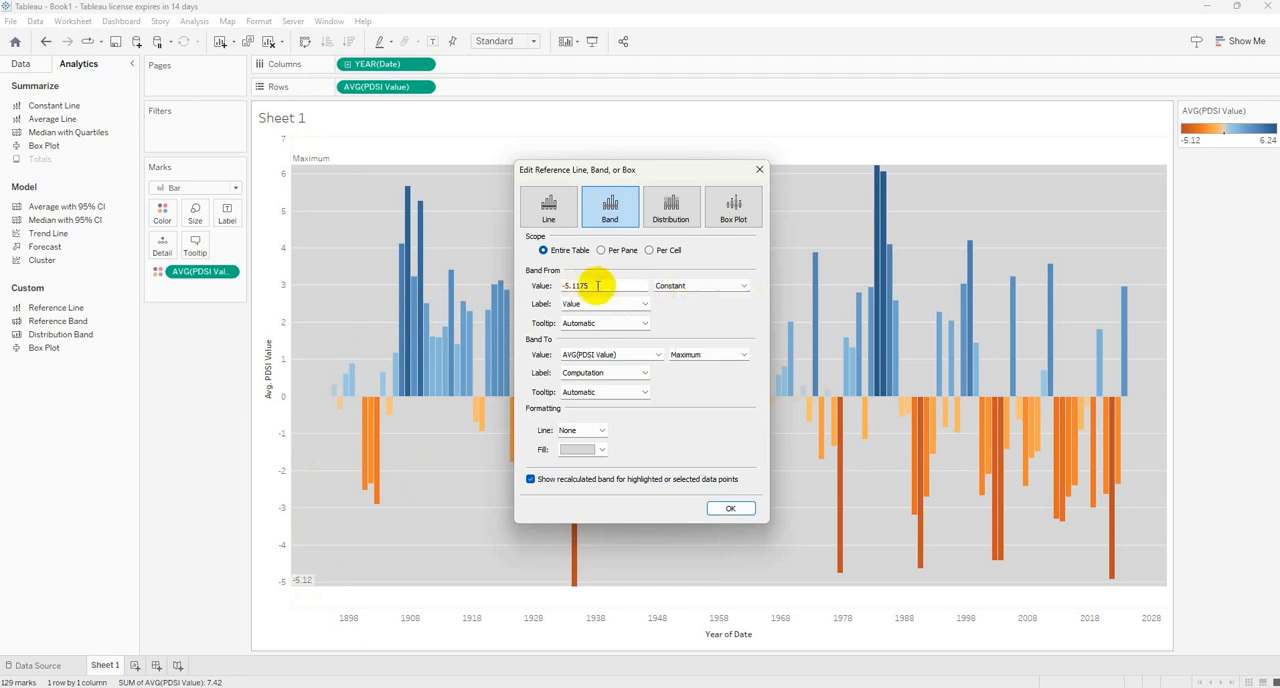
click(597, 286)
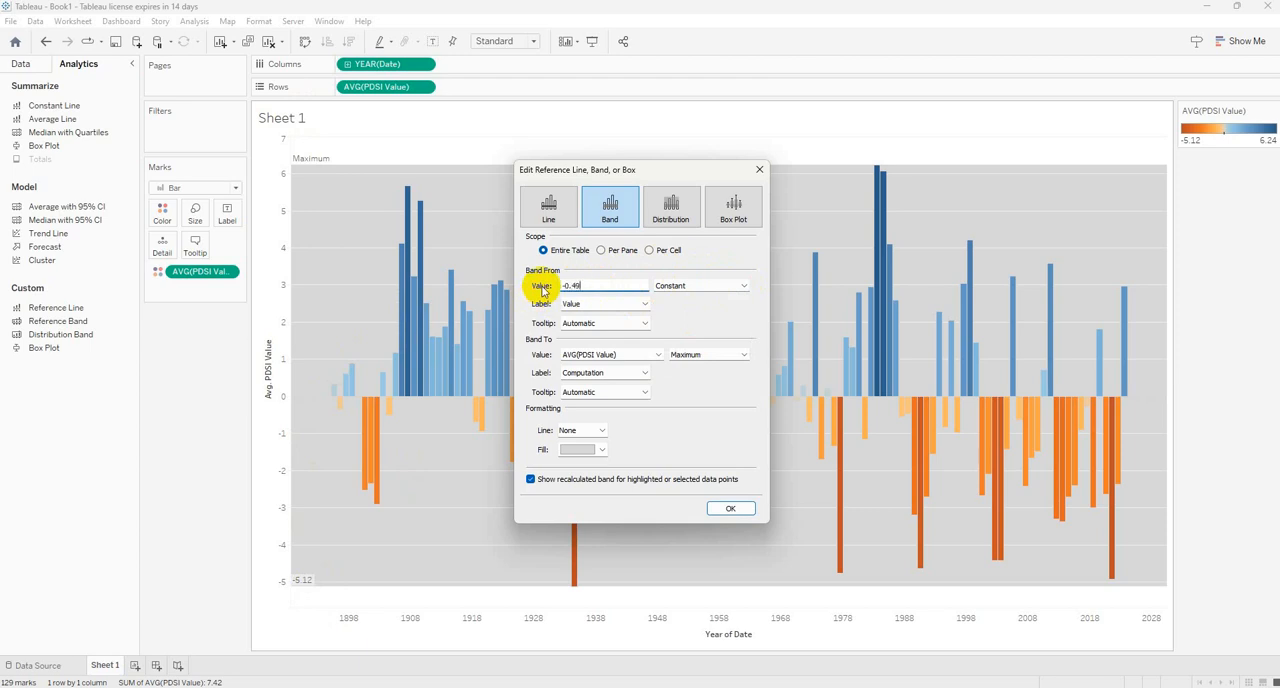
text(-0.49)
click(620, 304)
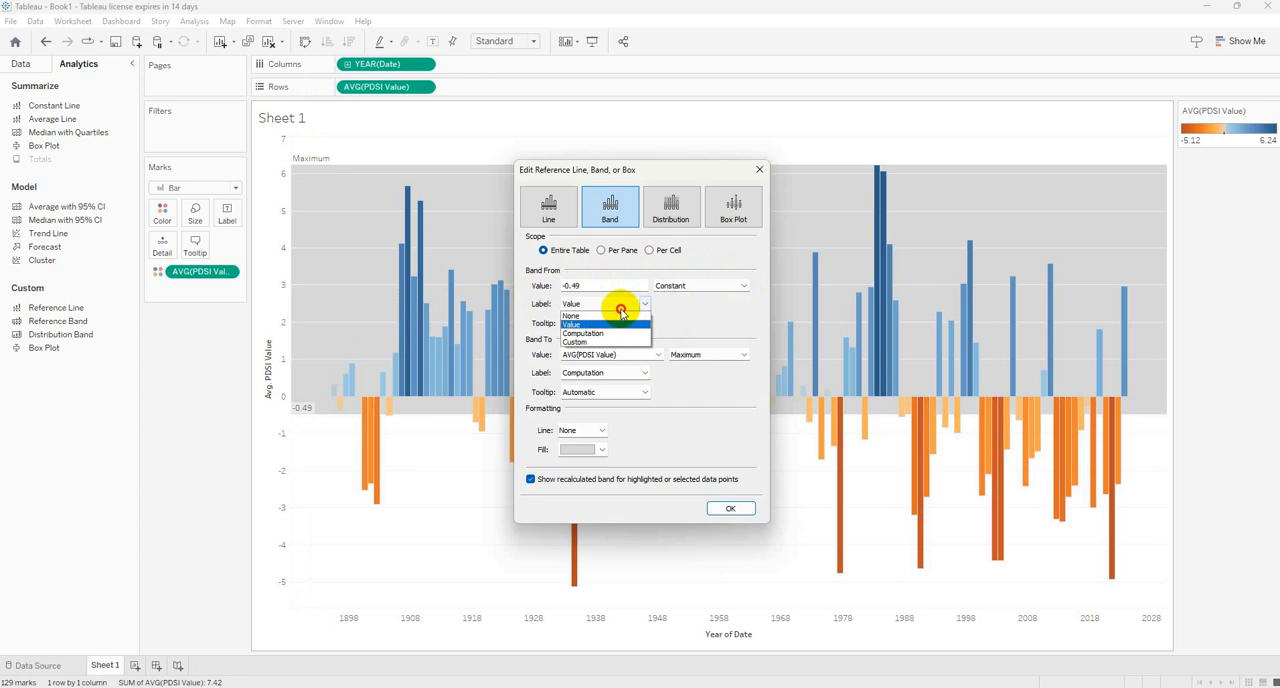
click(580, 343)
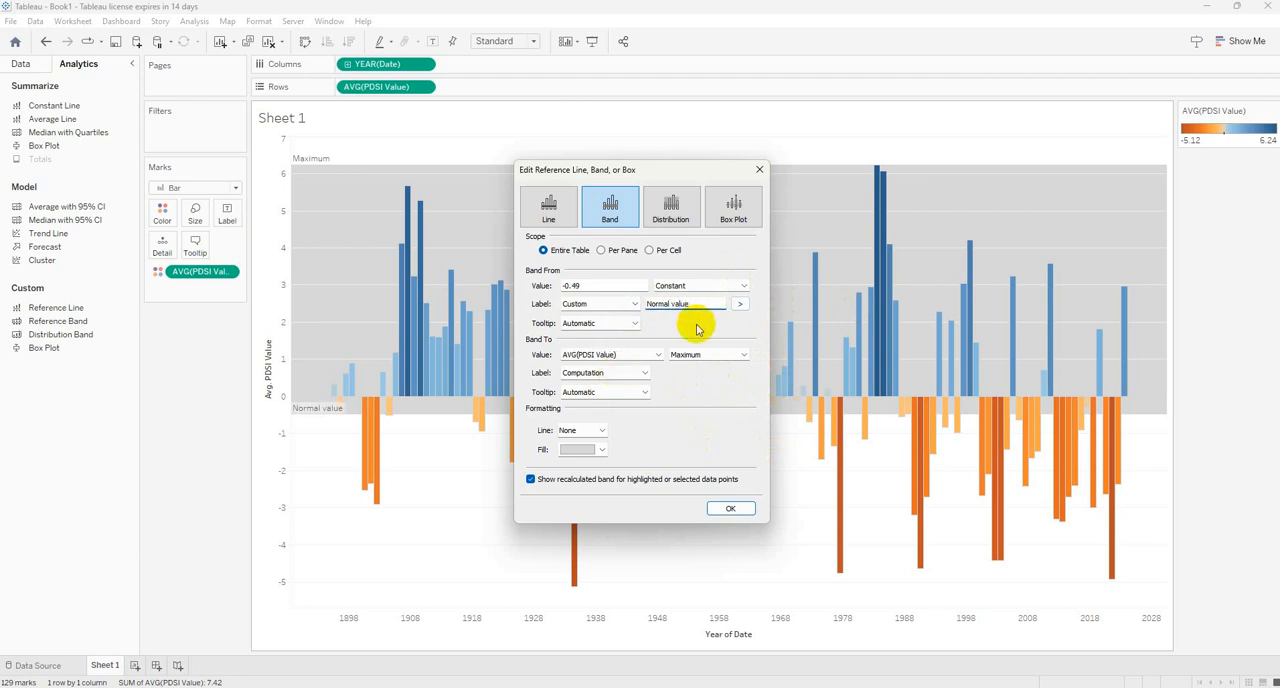
End the reference band at the constant 0.49 and set its upper label to None.
click(744, 356)
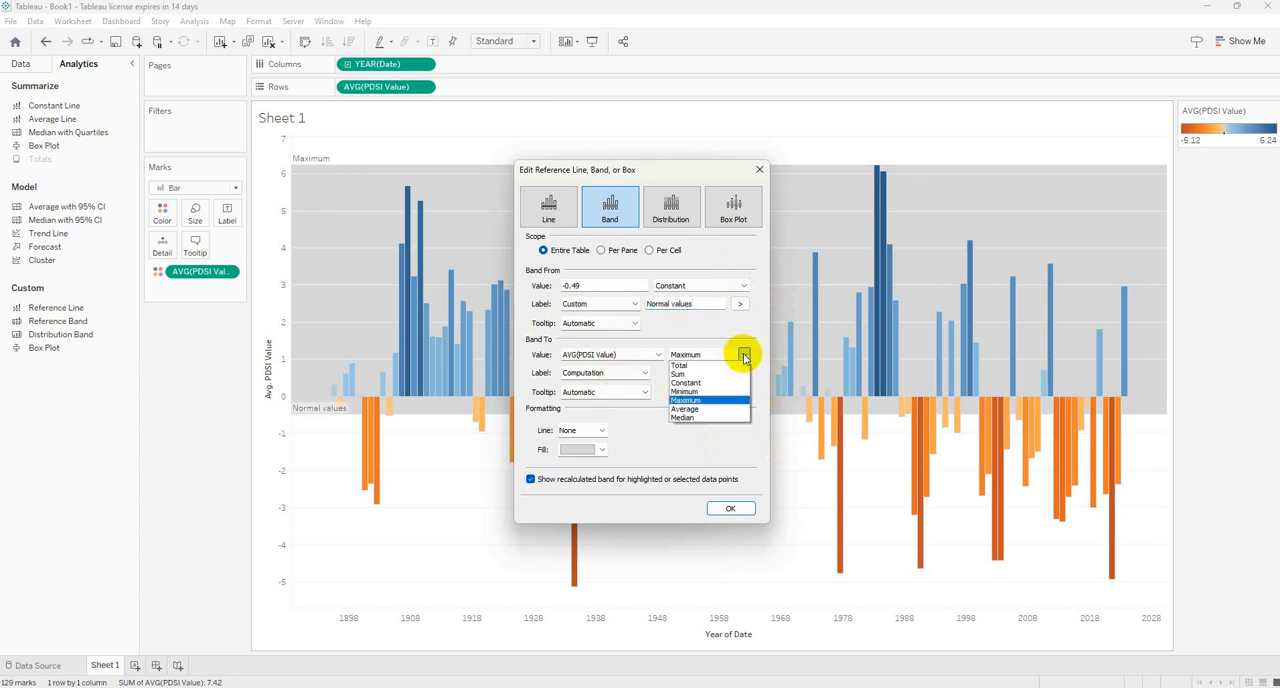
click(688, 383)
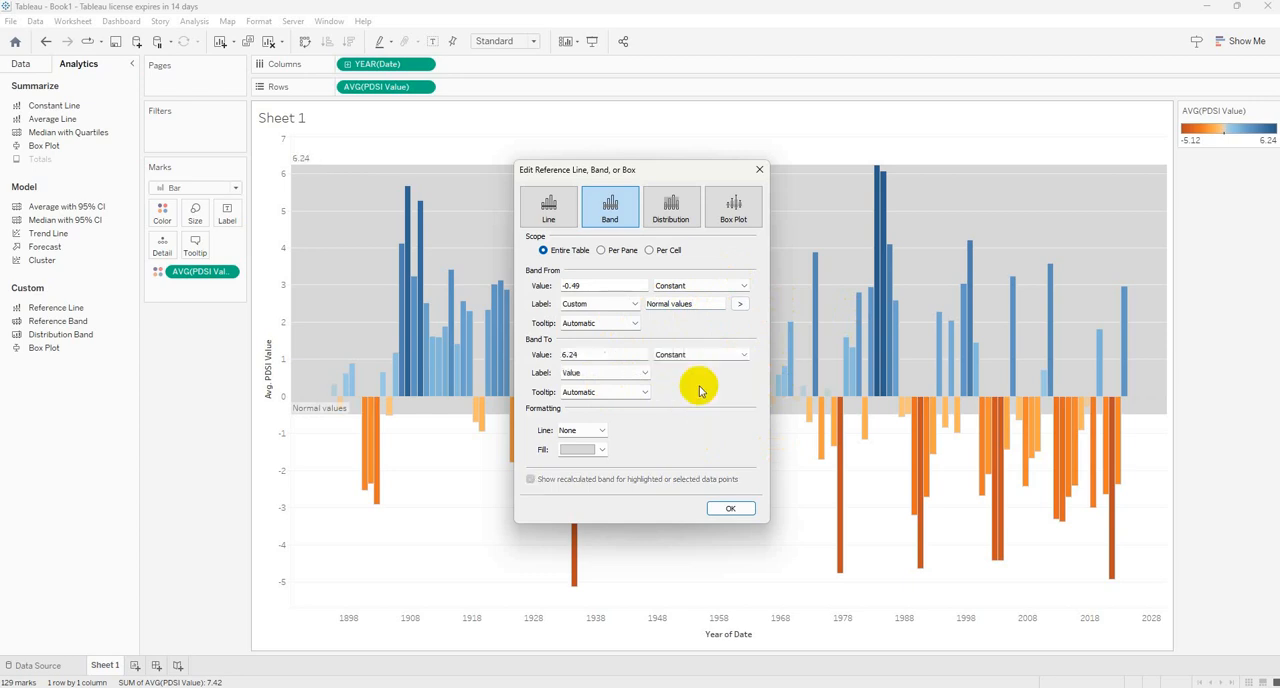
double_click(569, 354)
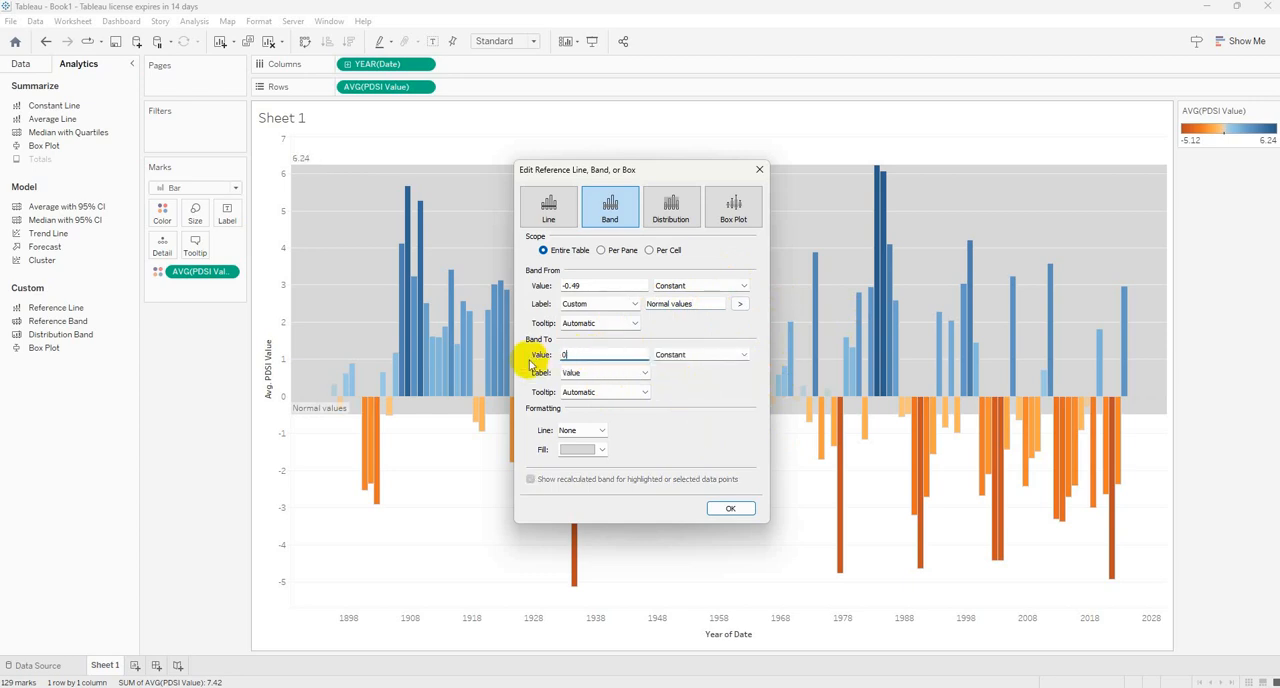
click(645, 372)
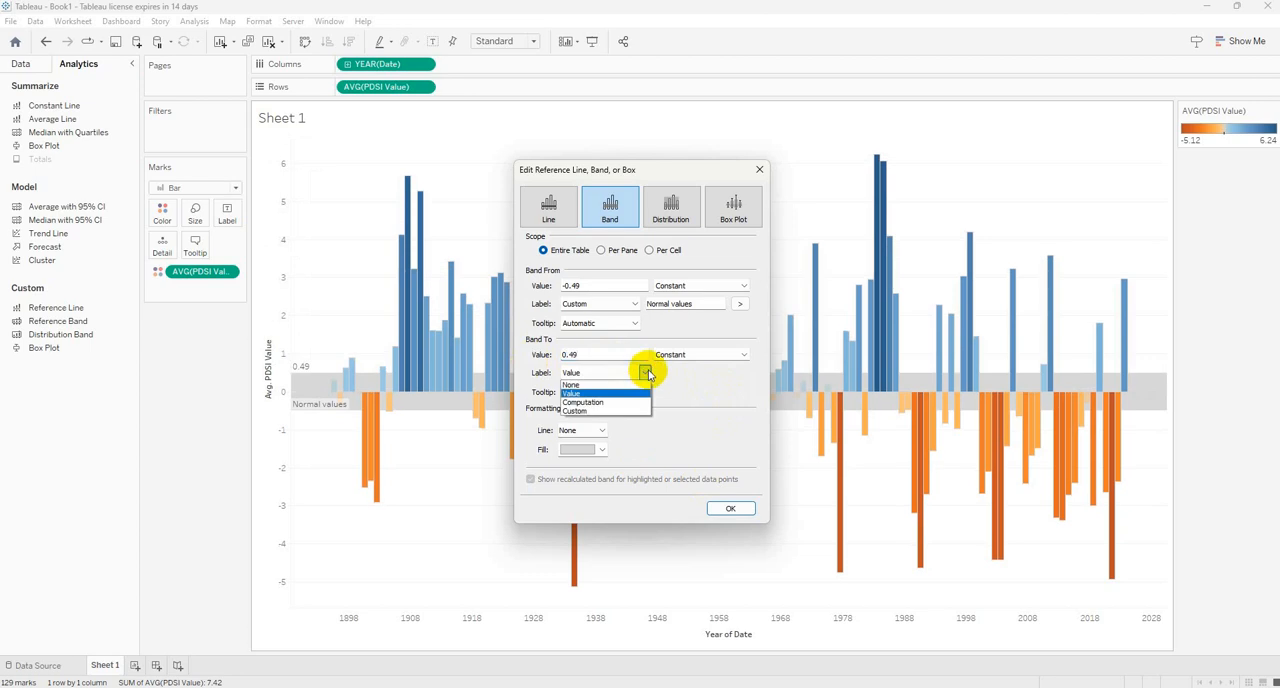
click(568, 385)
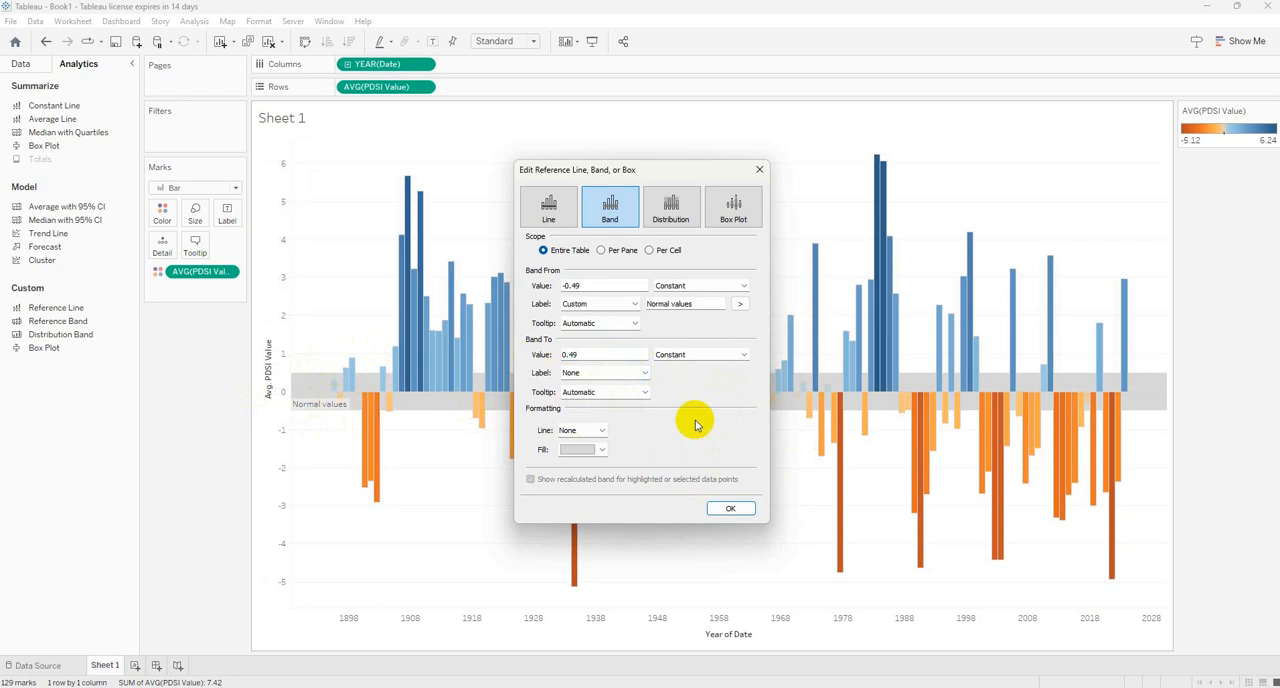
Fill the reference band with a lighter gray and apply the band settings.
click(577, 450)
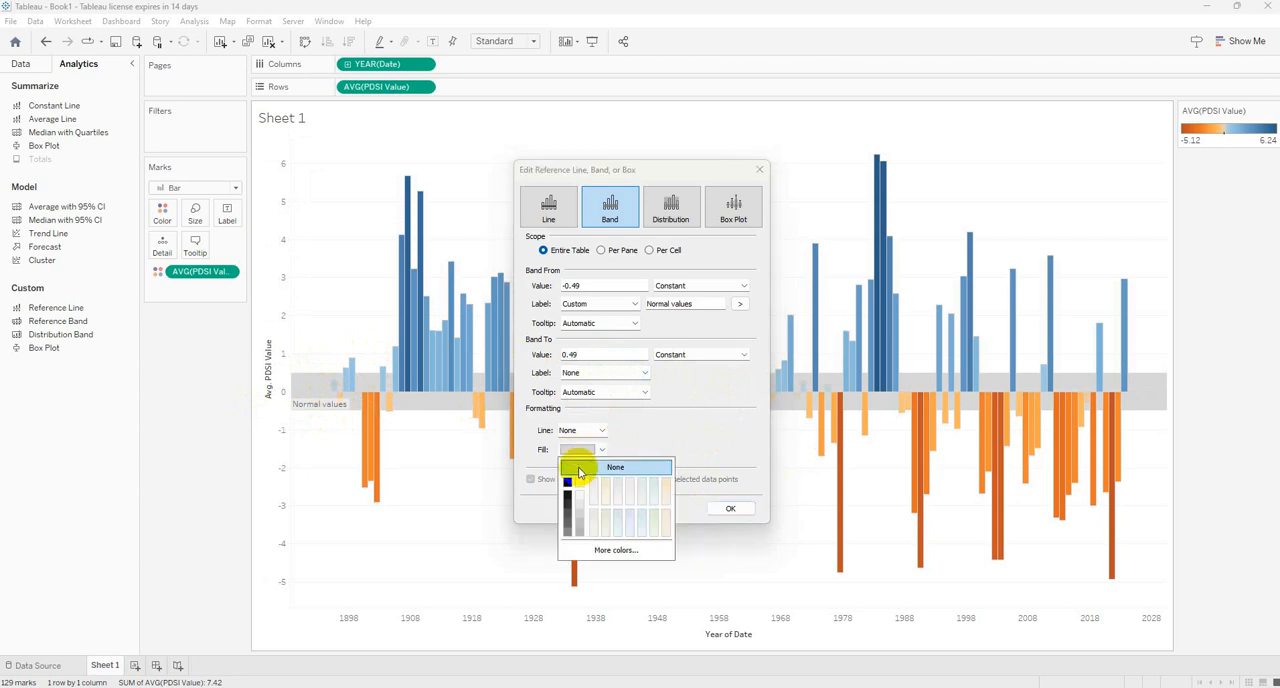
click(579, 493)
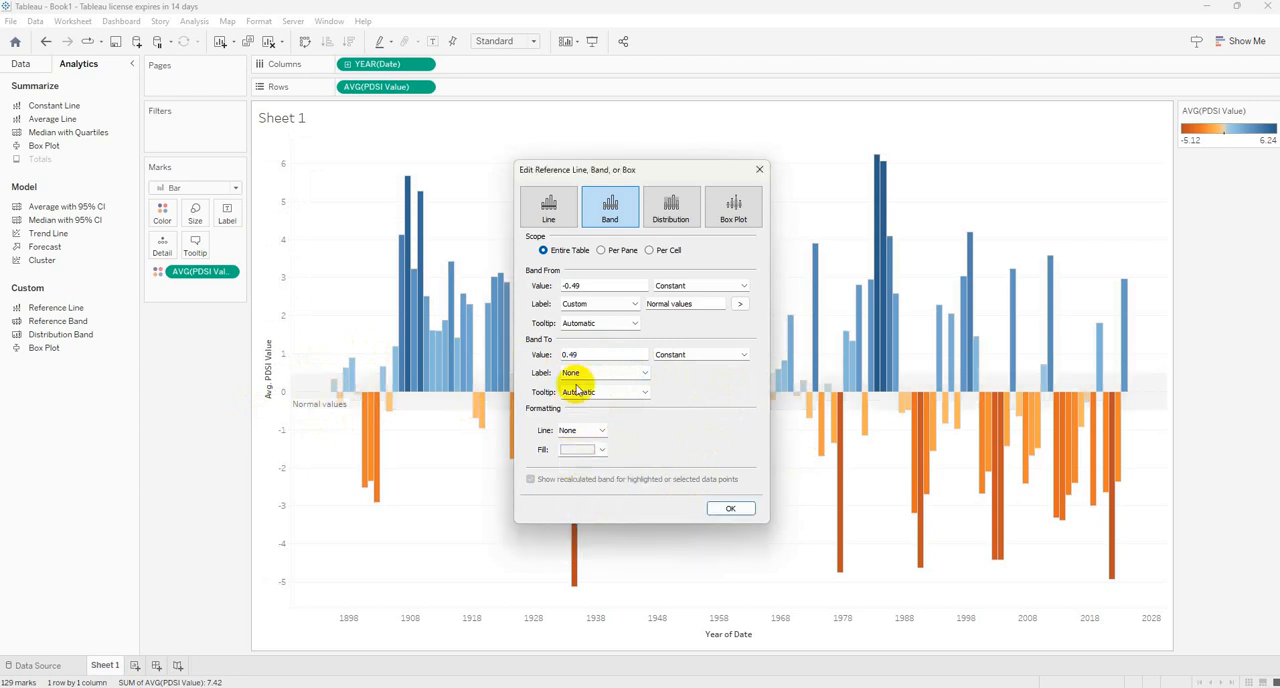
click(577, 450)
click(583, 510)
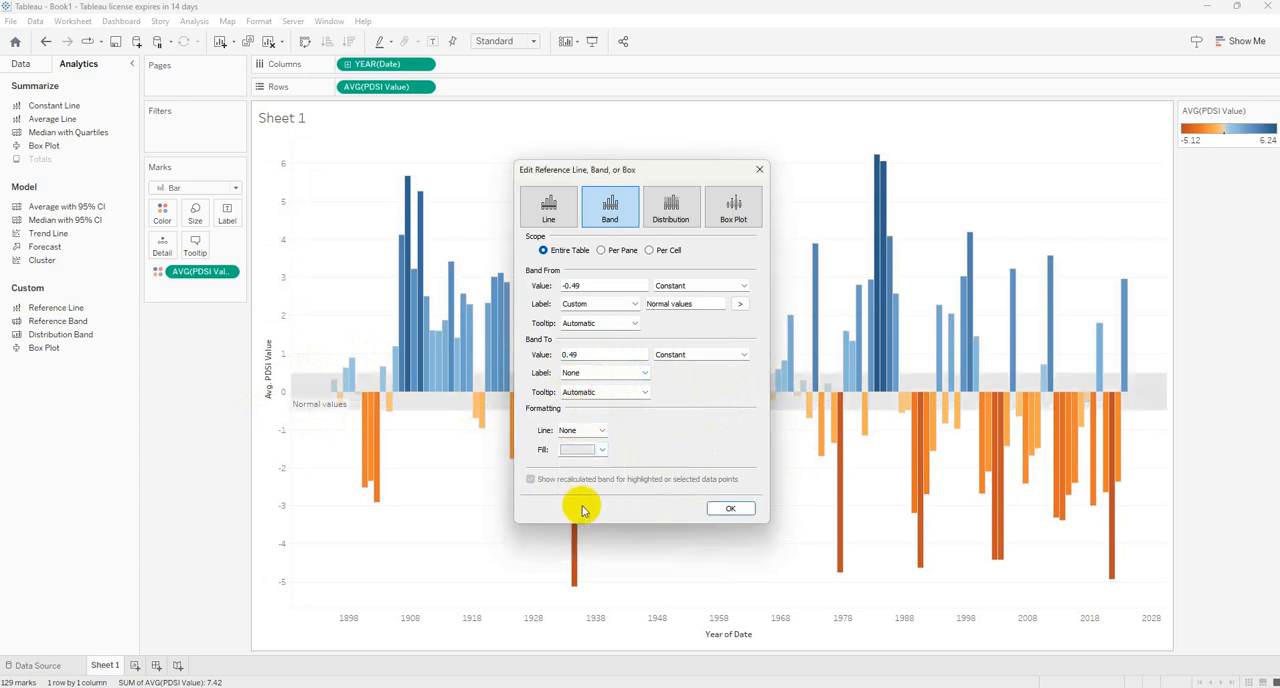
click(731, 509)
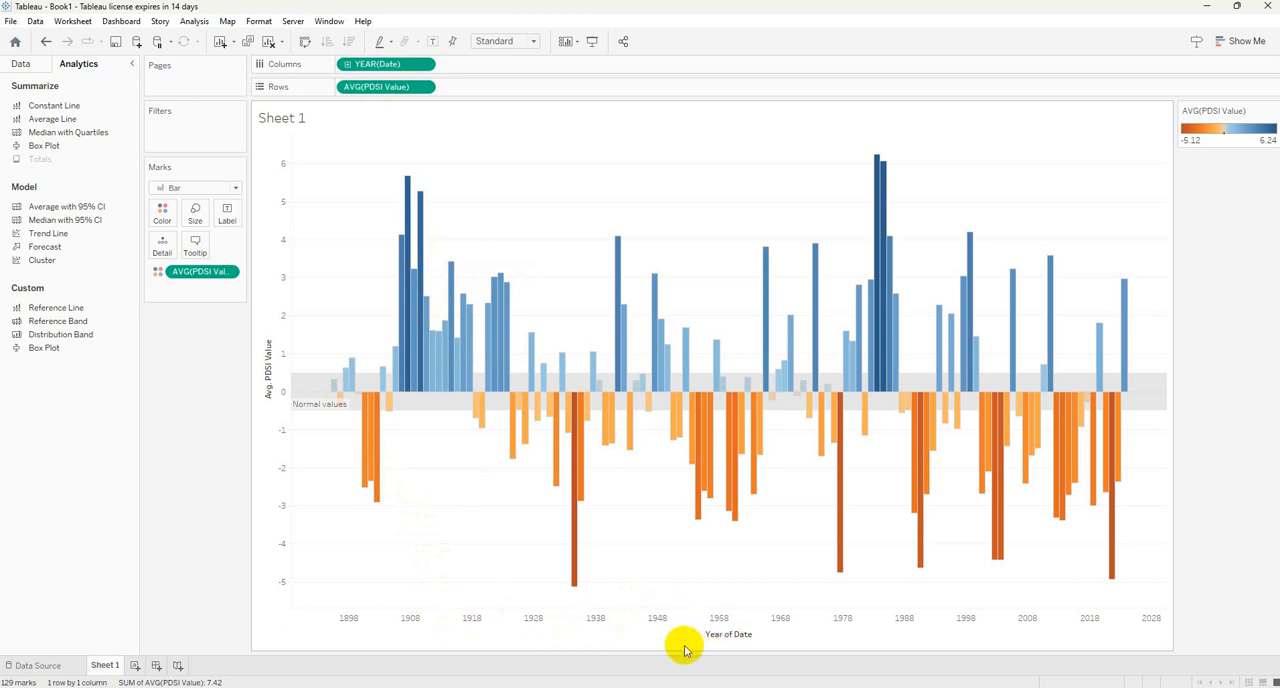
Swap the chart's rows and columns to view horizontal bars, and swap them back.
click(306, 46)
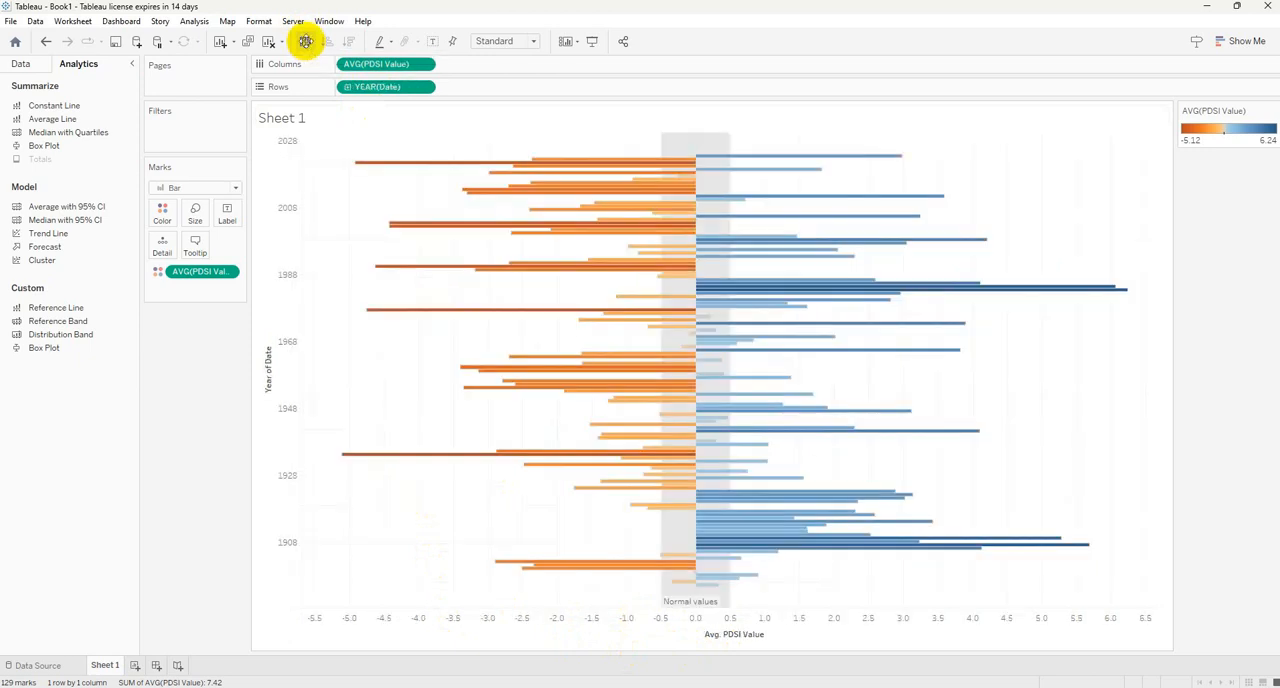
mouse_move(757, 441)
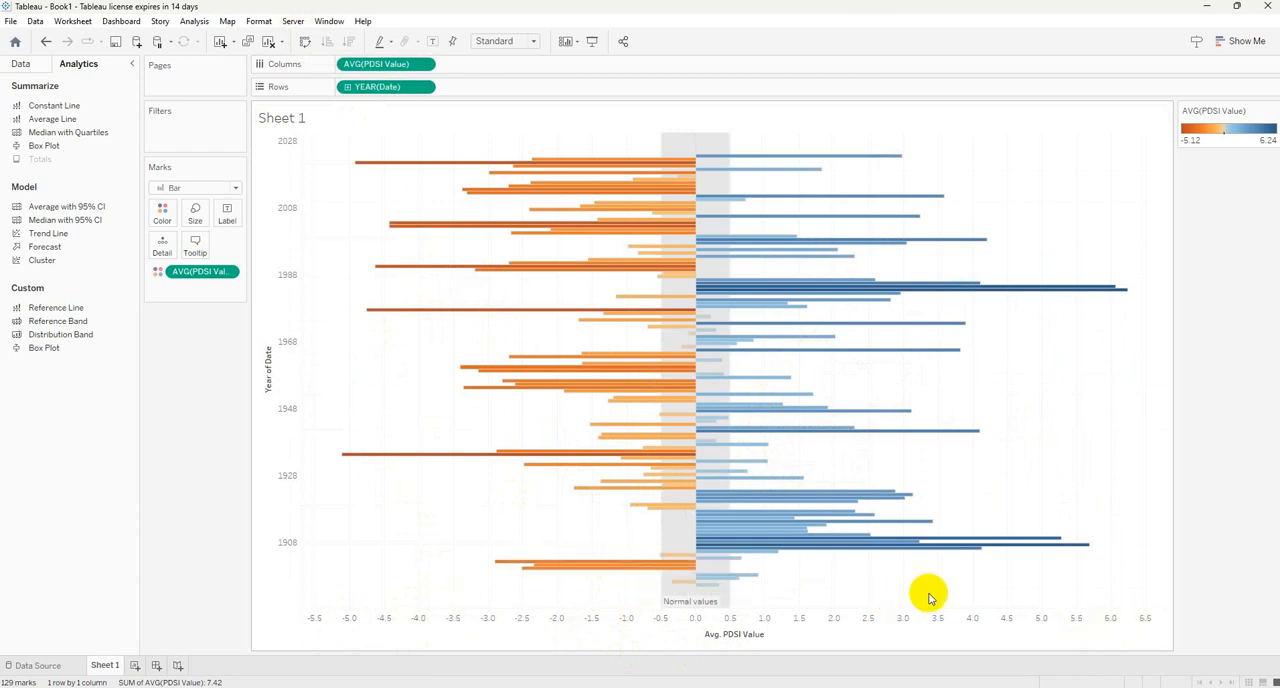
click(305, 44)
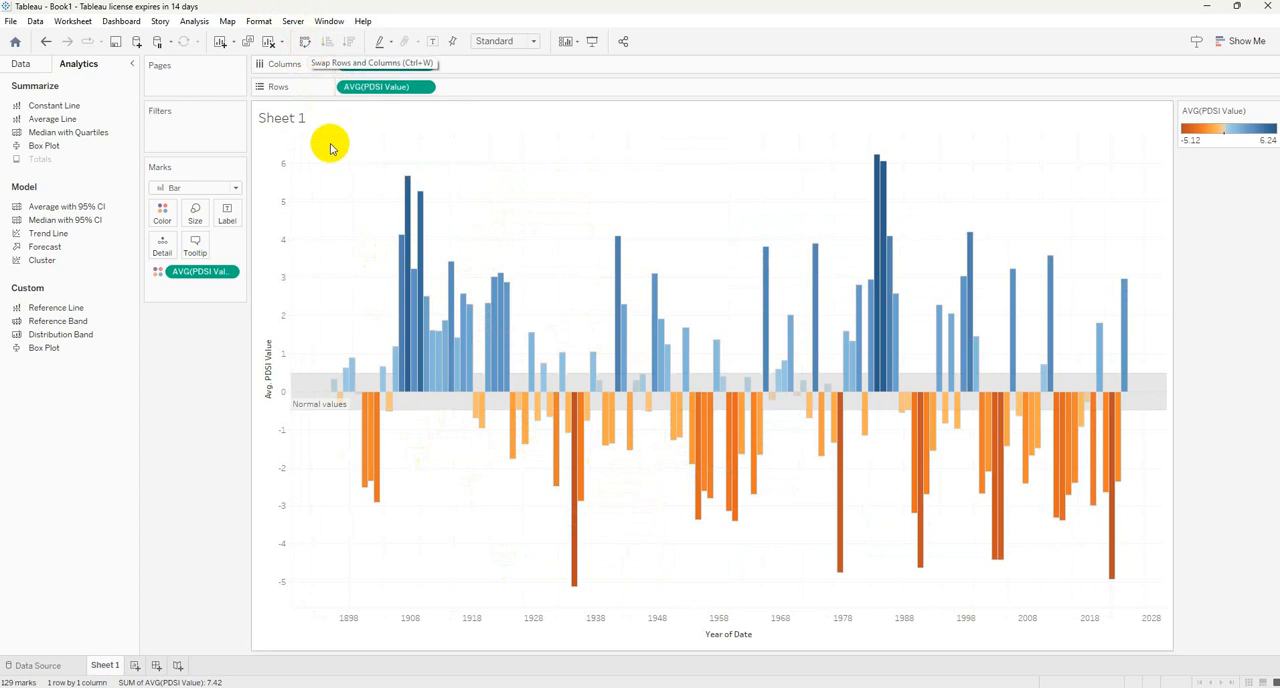
click(535, 44)
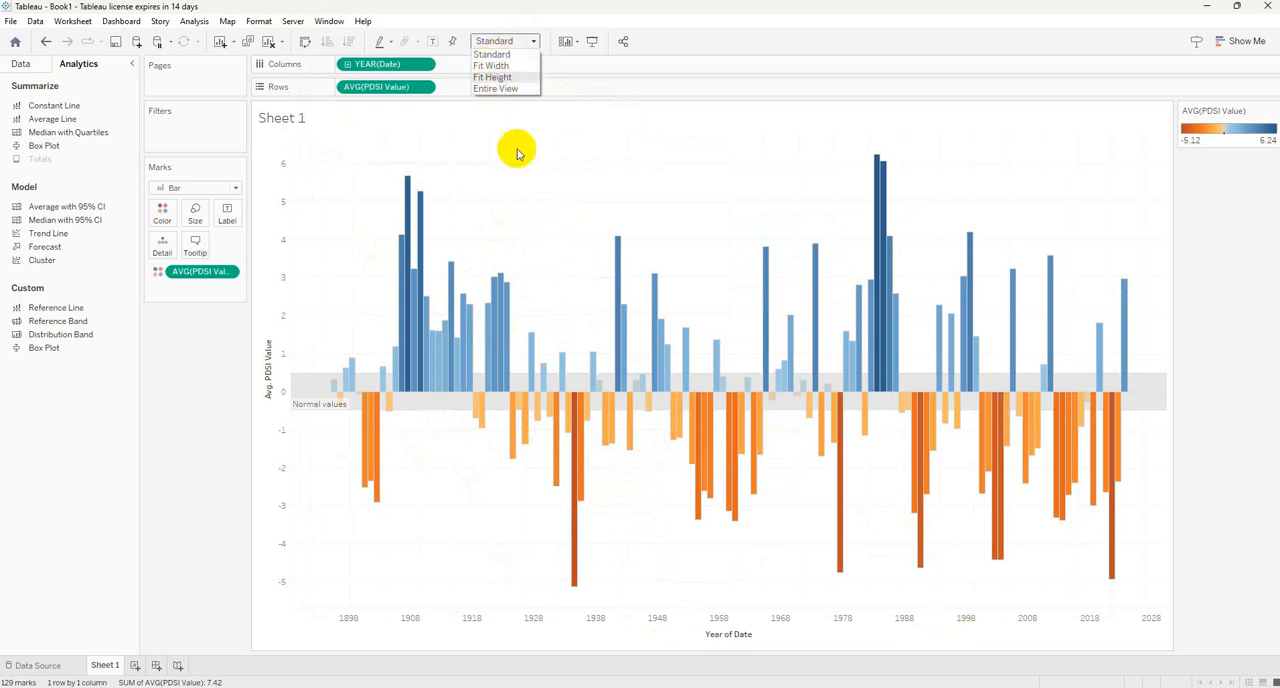
click(534, 44)
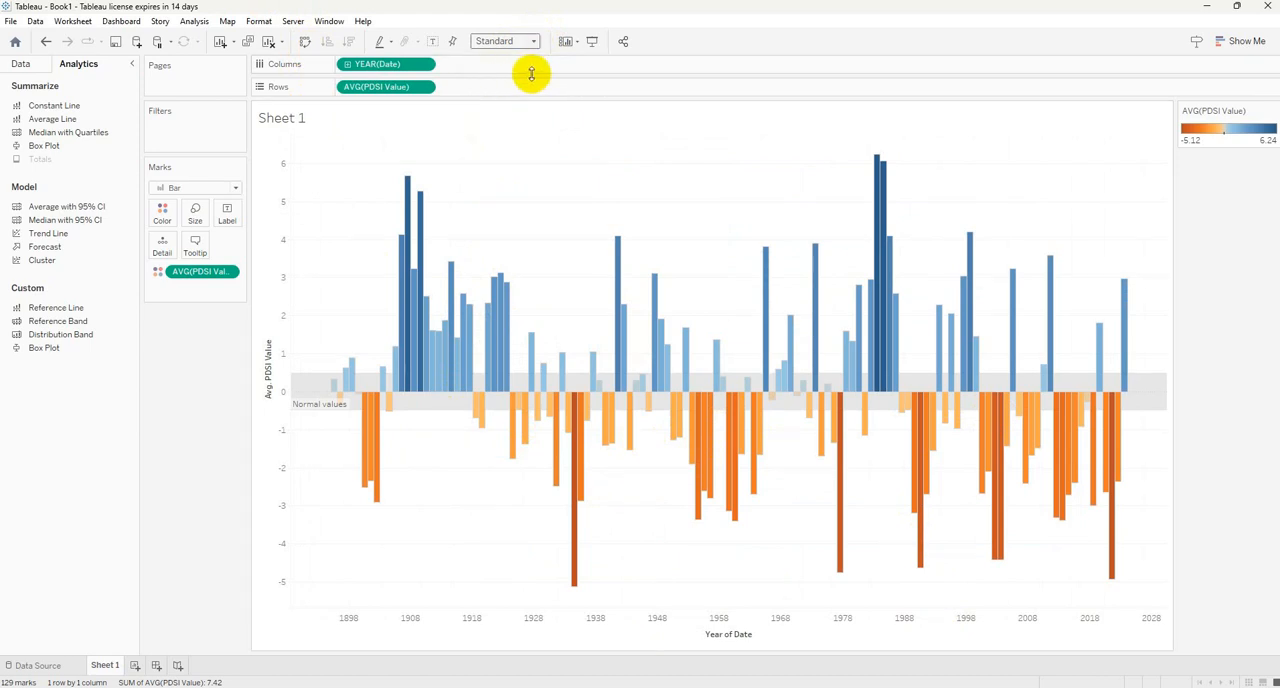
click(21, 65)
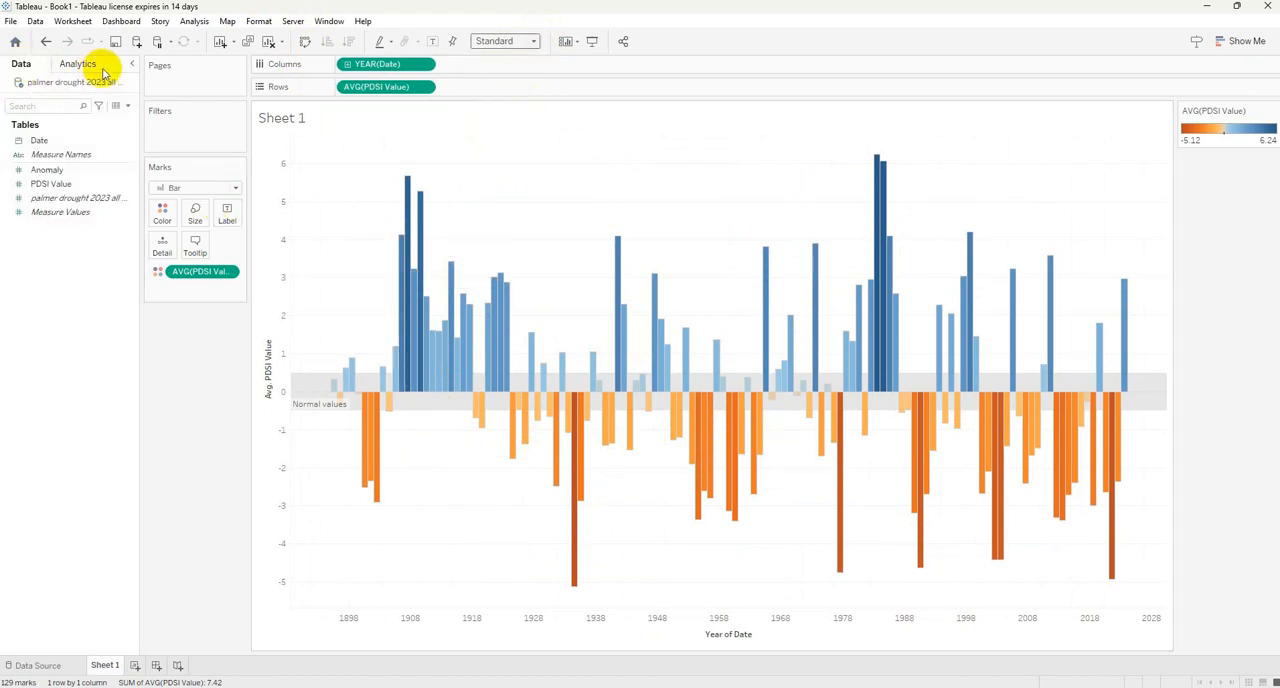
click(86, 65)
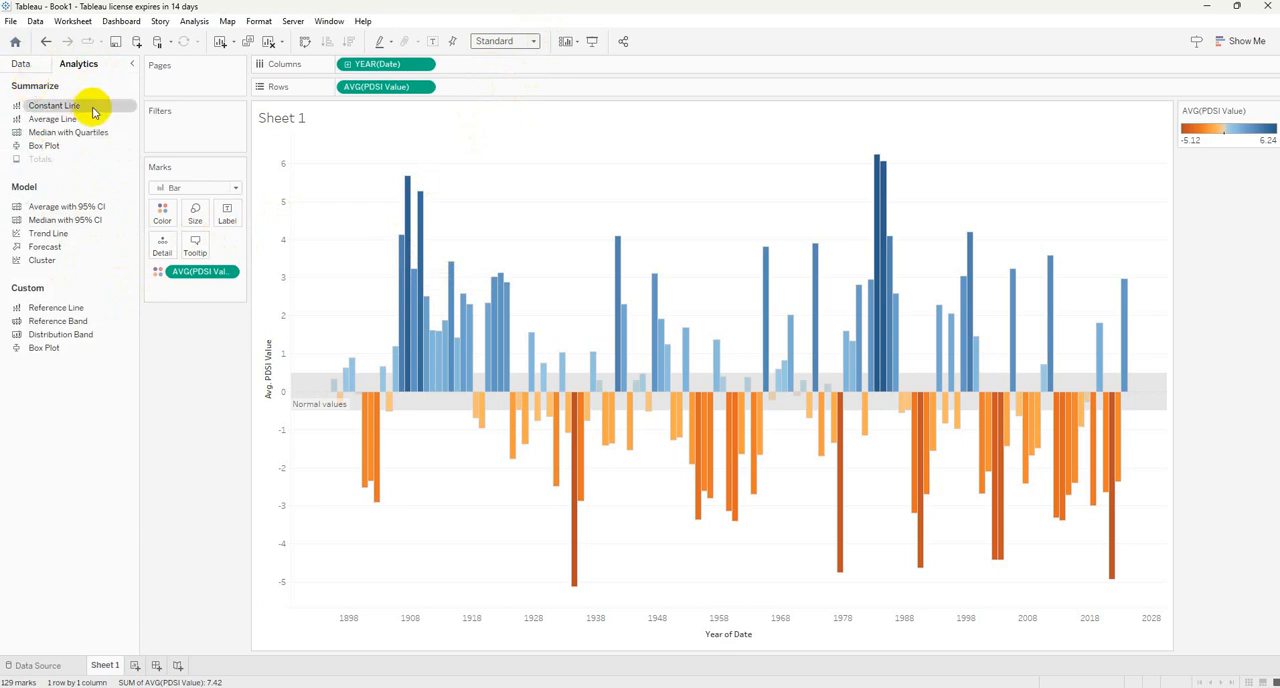
click(24, 63)
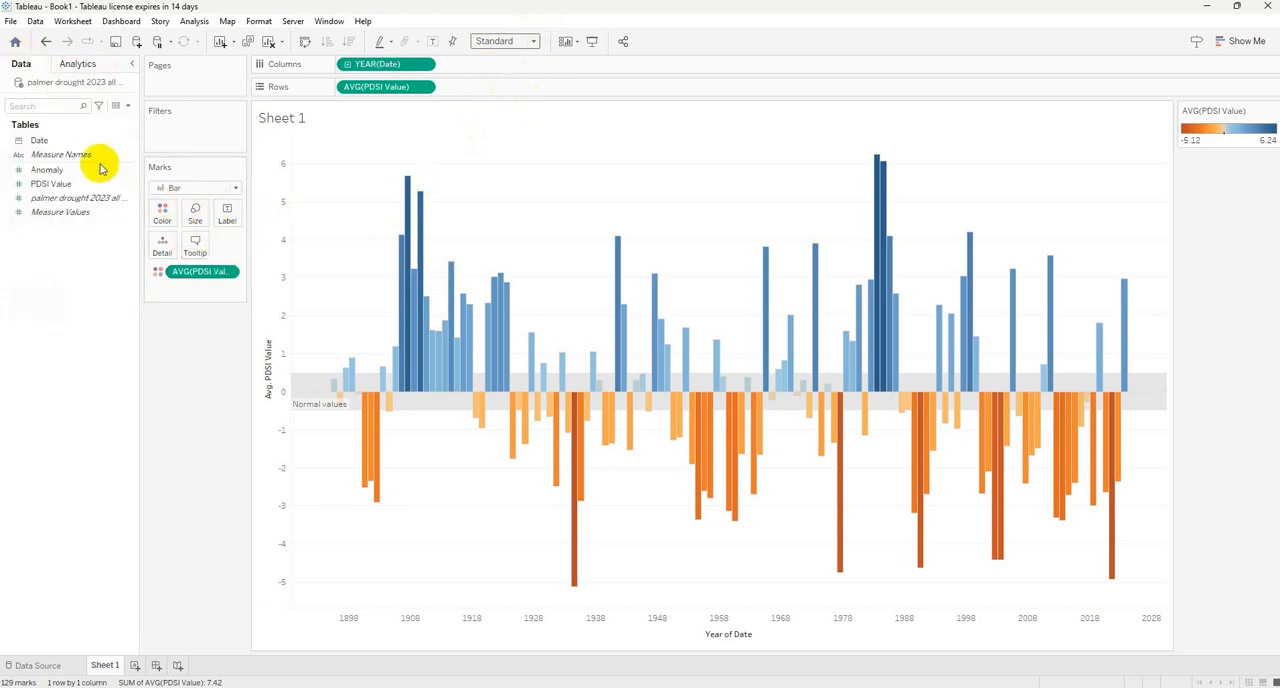
click(236, 188)
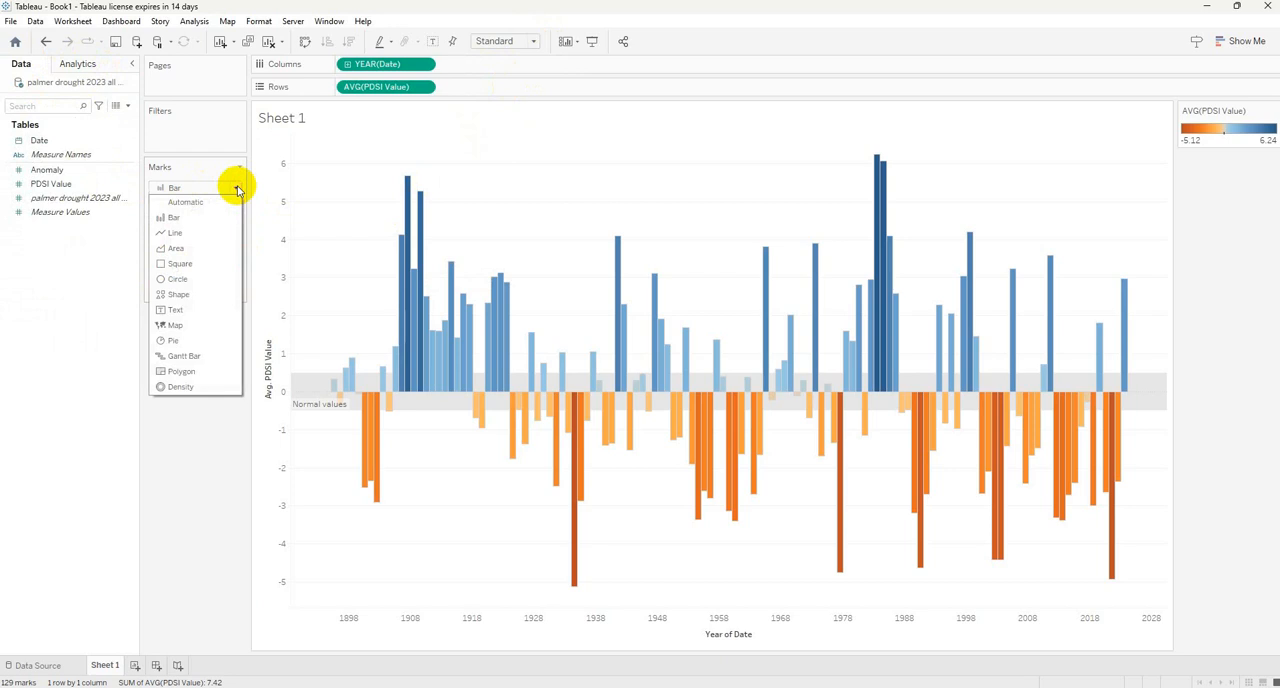
click(200, 457)
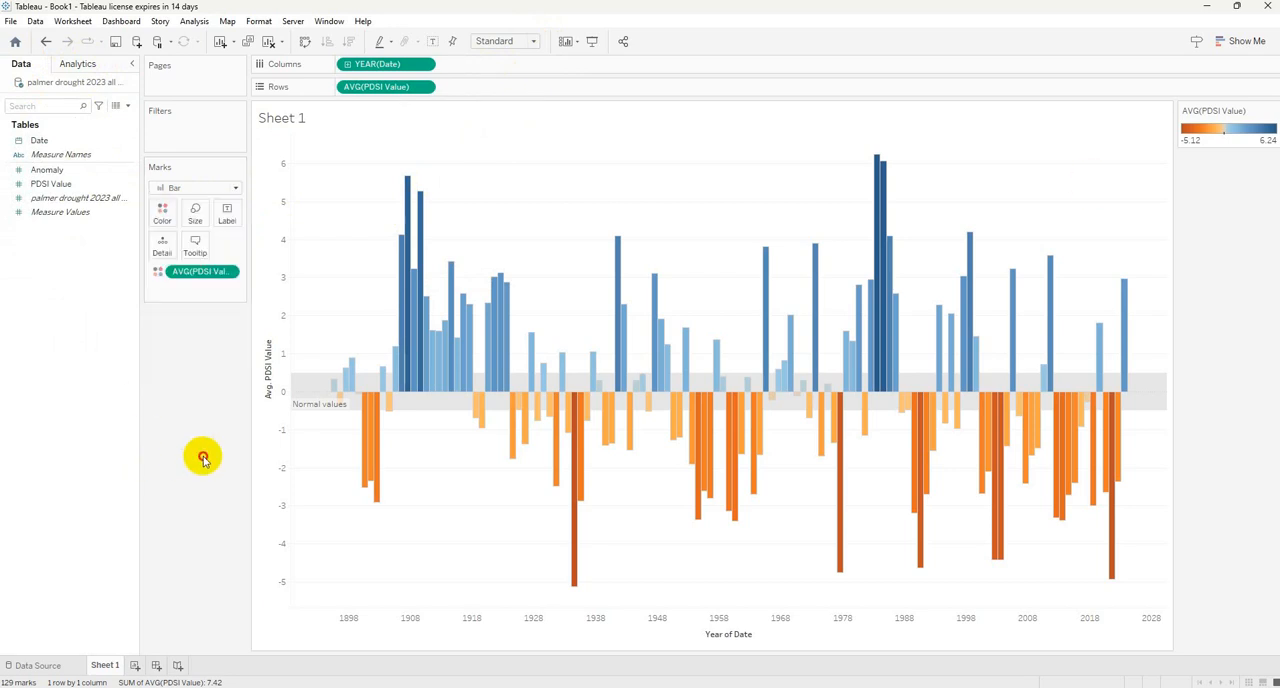
click(1245, 43)
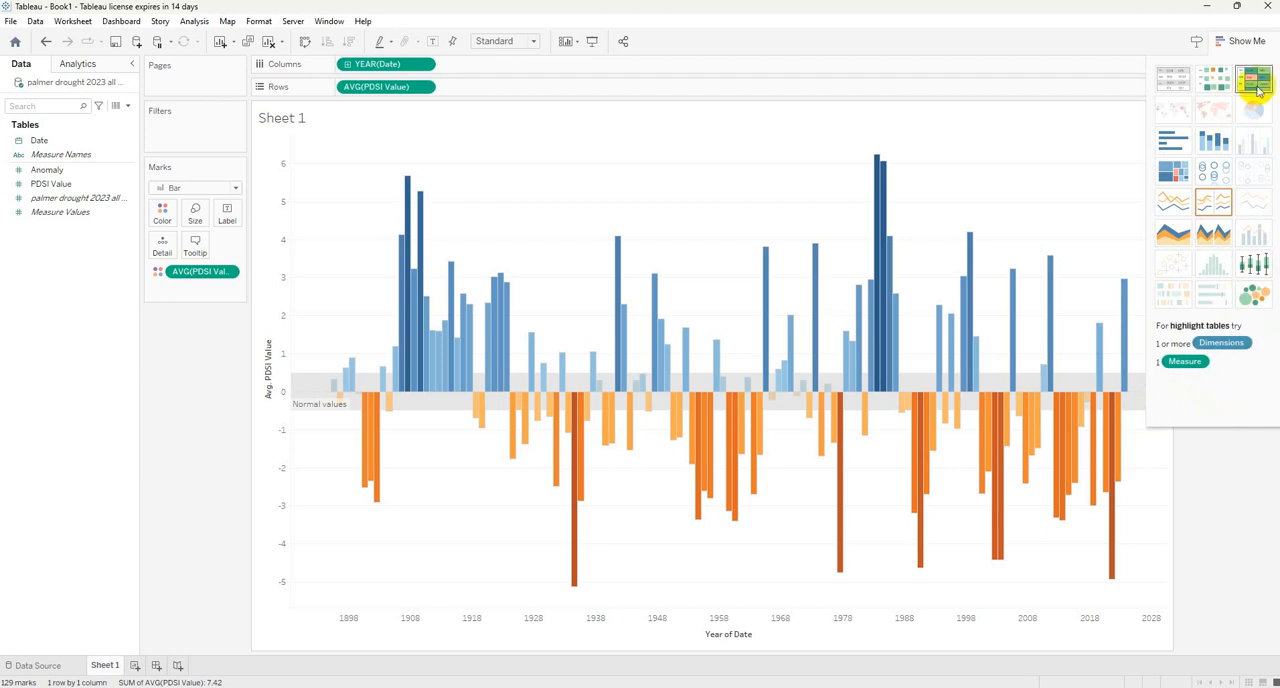
click(1247, 40)
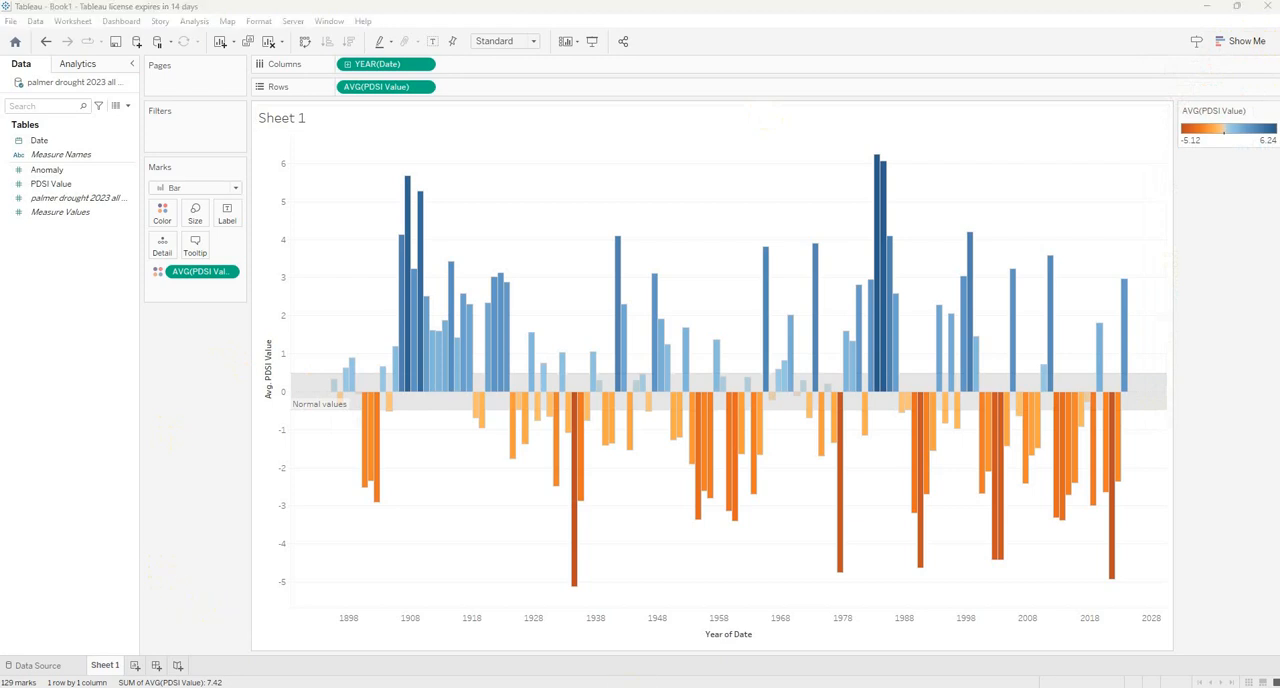
Switch to the Canvas quiz in Chrome, read Question 3 about the driest PDSI month, and return to Tableau.
key(alt+Tab)
scroll(723, 271, up, 3)
scroll(727, 276, down, 1)
scroll(727, 276, down, 2)
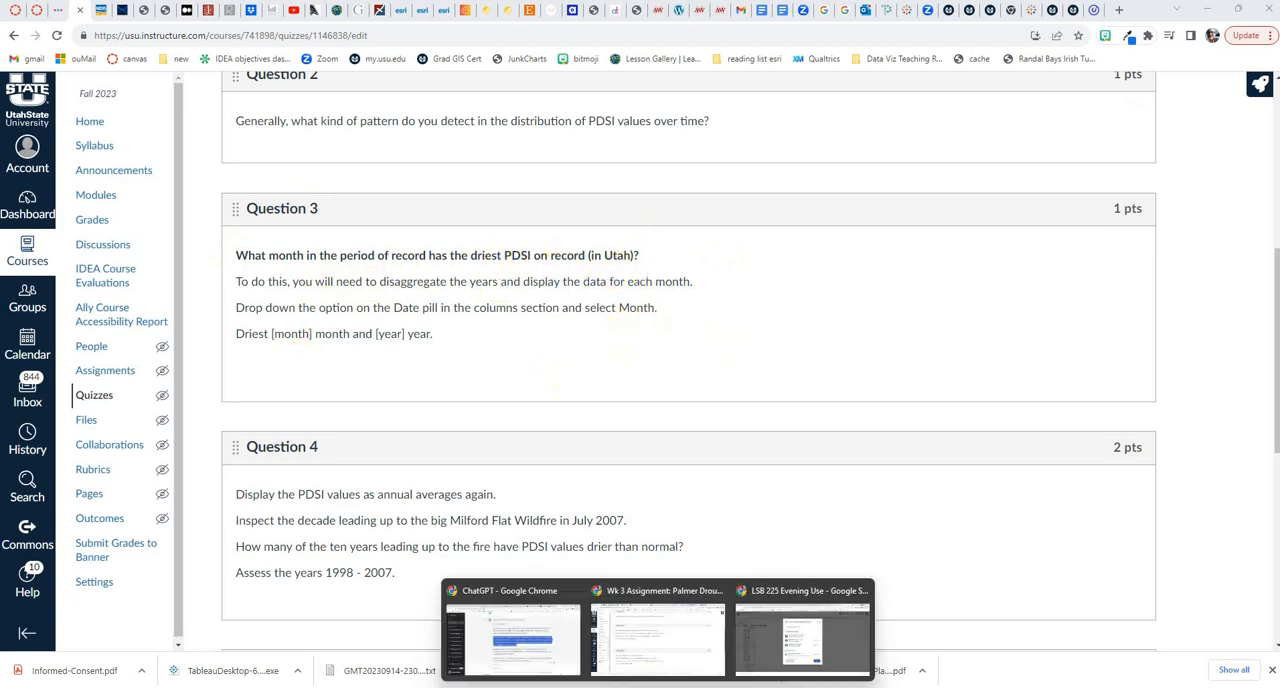
click(952, 687)
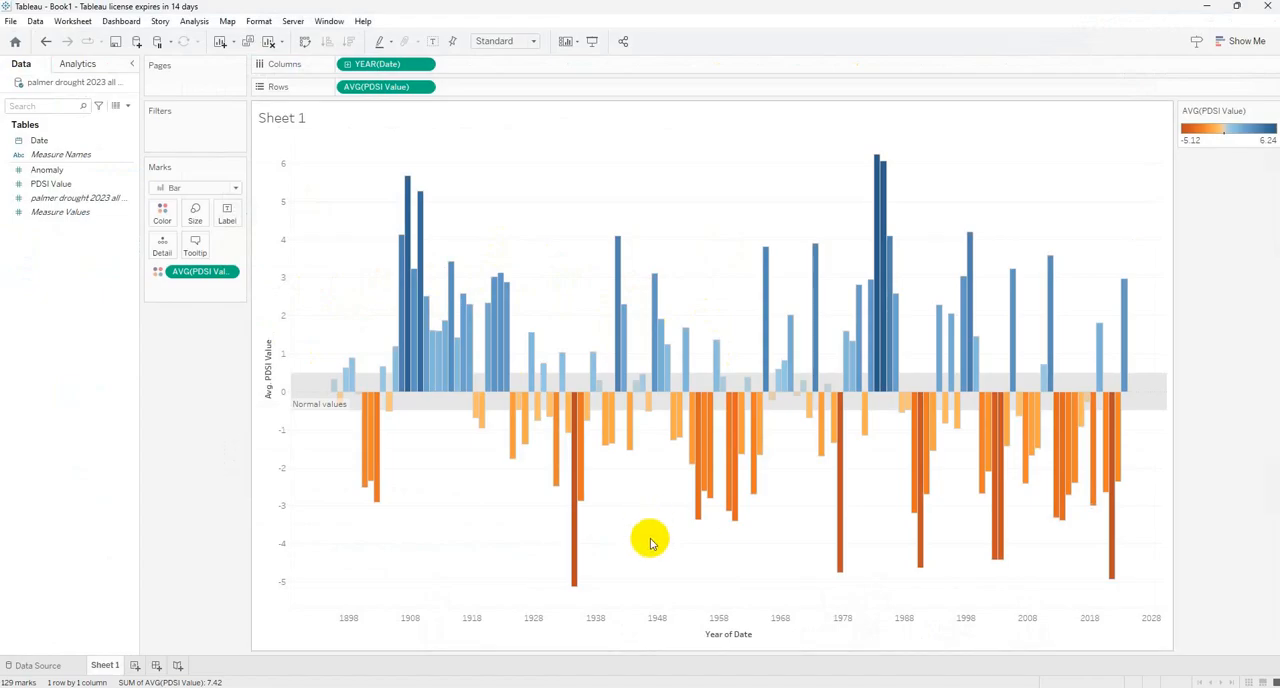
Change the Date in columns from yearly to continuous Month, keeping month and year together.
mouse_move(581, 403)
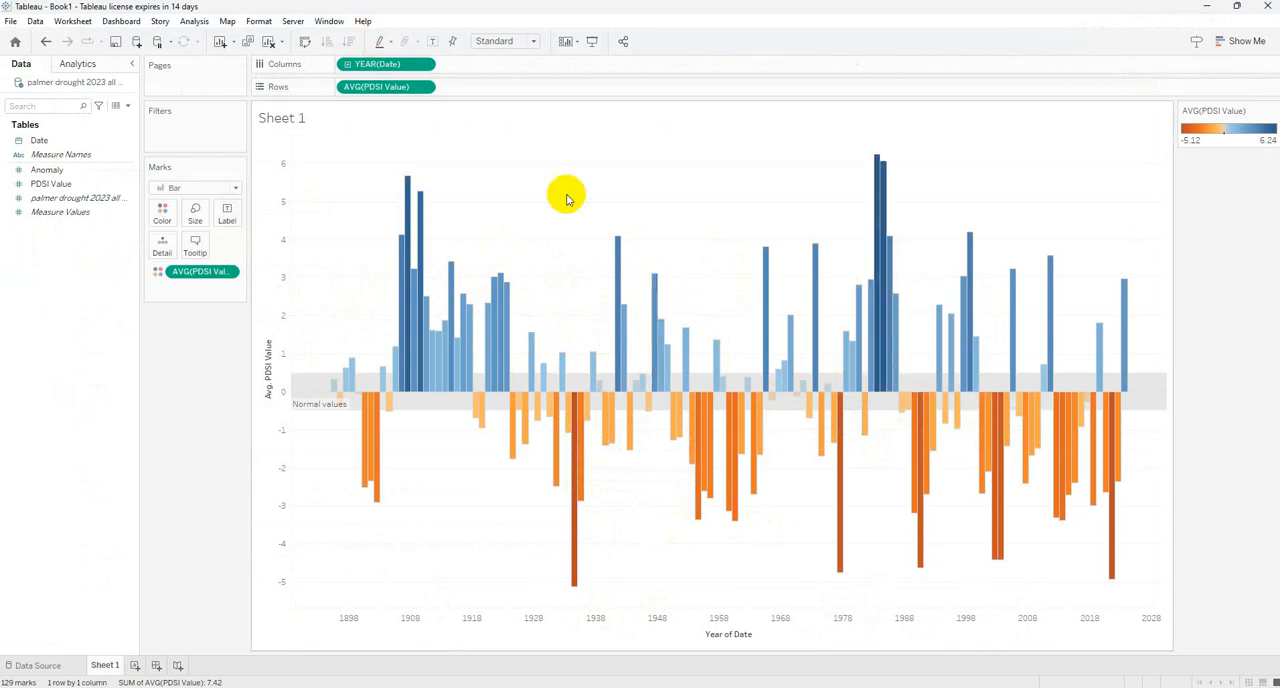
click(425, 65)
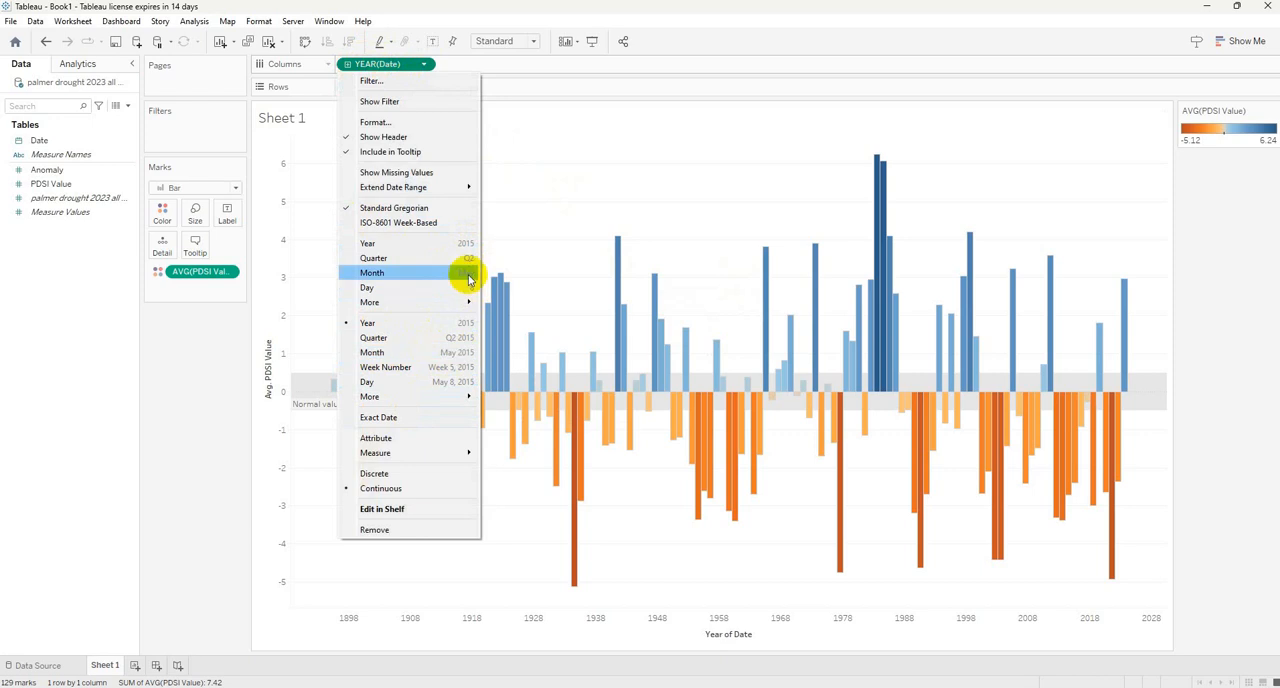
click(460, 356)
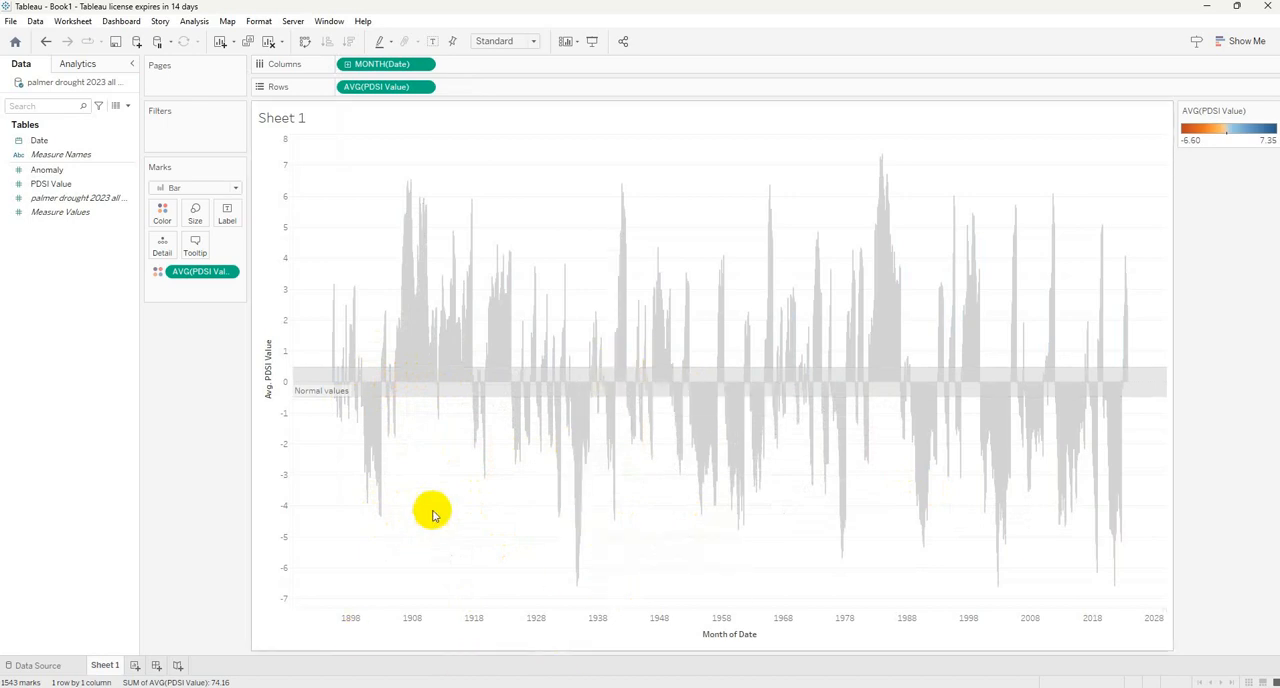
Show the Date in columns as discrete calendar months, and set it back to continuous Month with year.
click(424, 64)
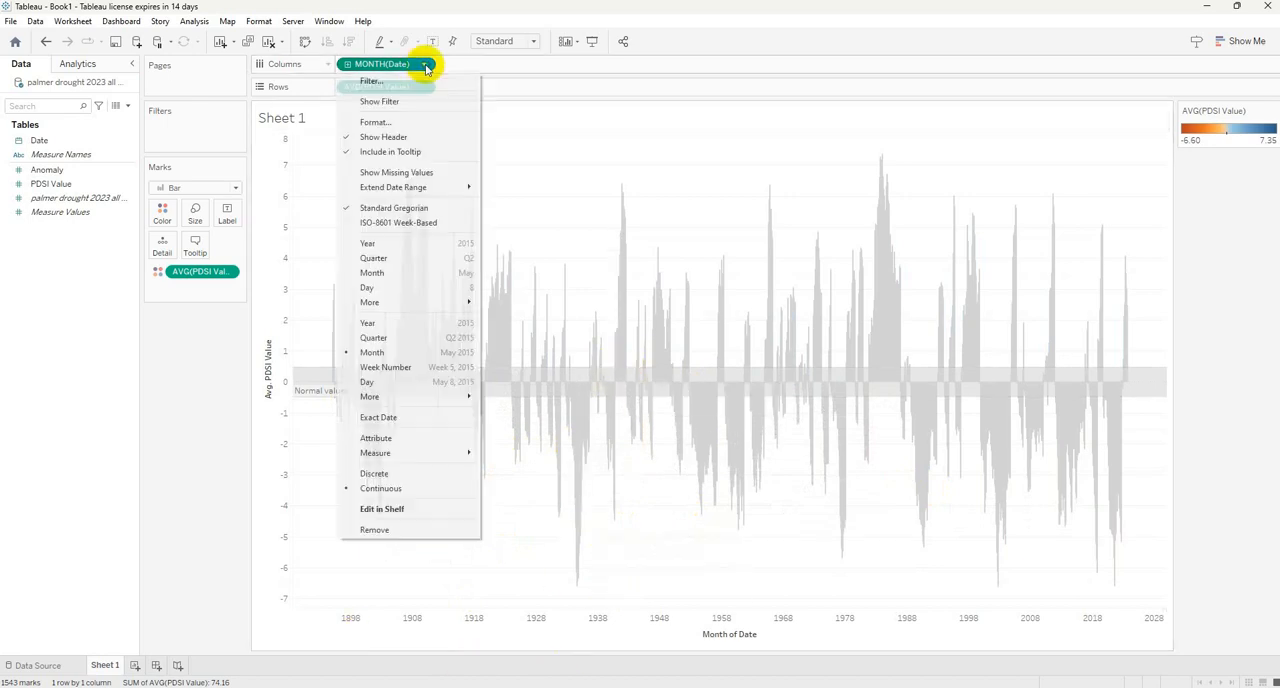
click(380, 276)
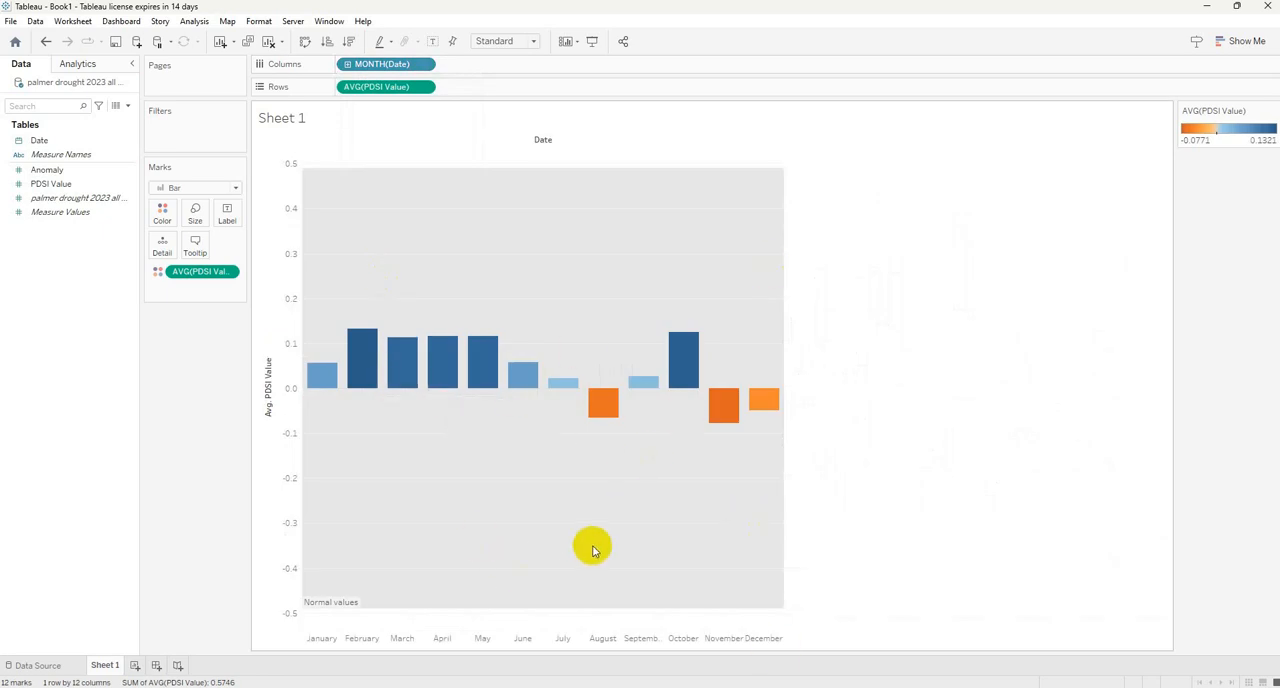
mouse_move(700, 346)
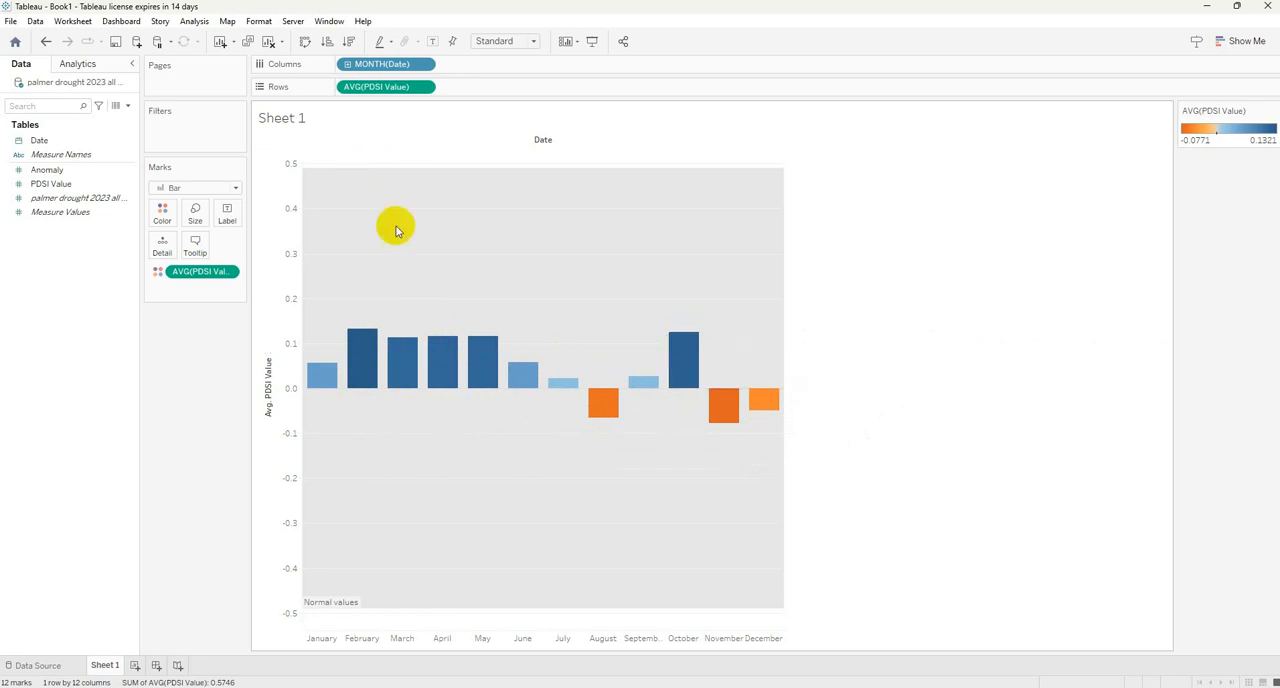
click(424, 65)
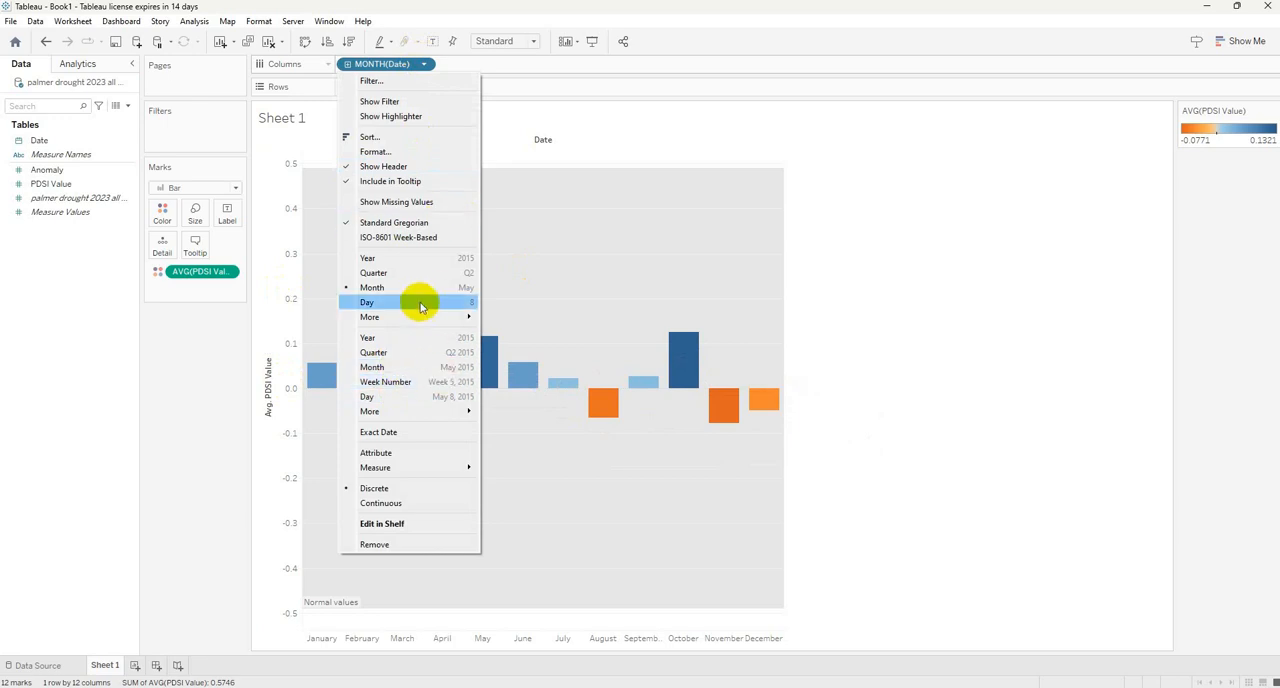
click(410, 369)
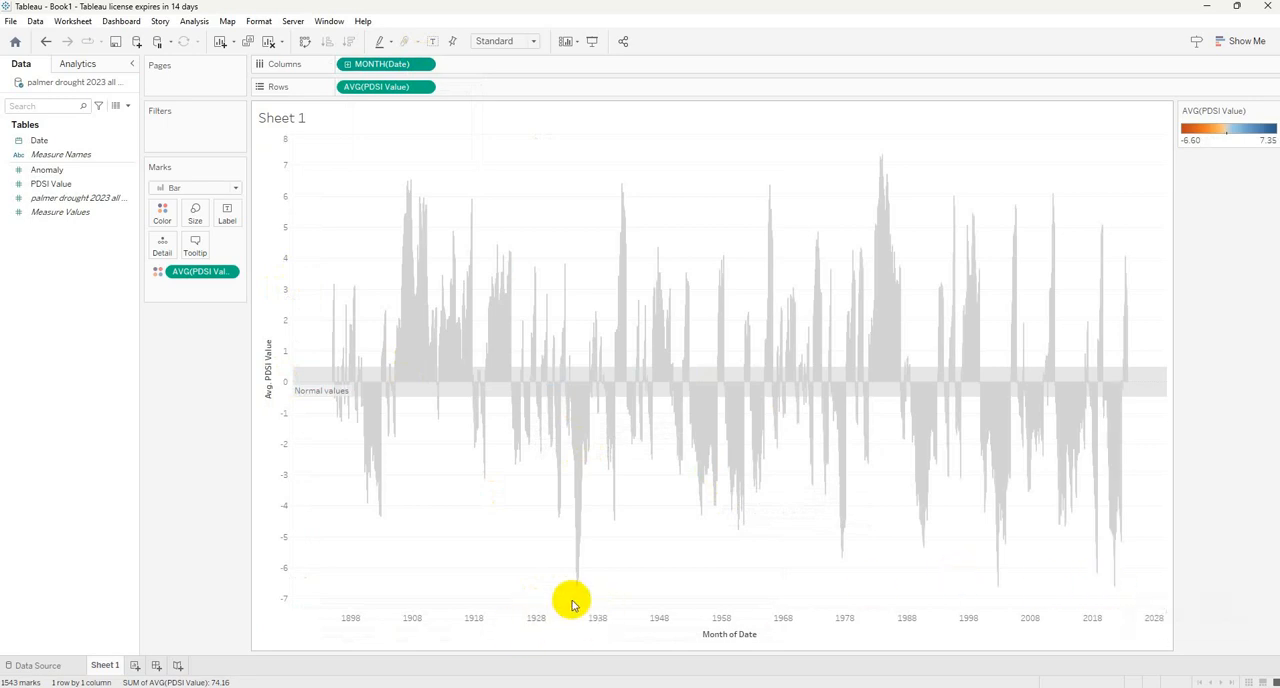
Examine the lowest monthly PDSI bars for the driest month, check the remaining quiz questions in Chrome, and return to Tableau.
mouse_move(578, 590)
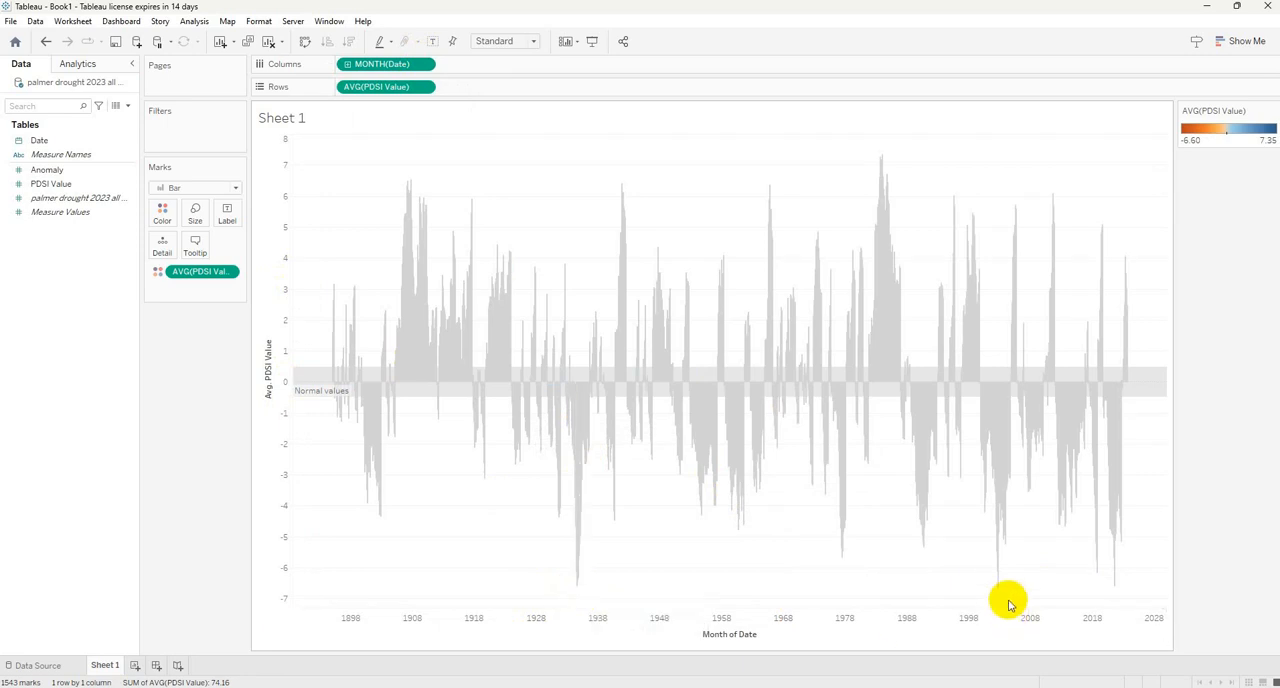
mouse_move(998, 590)
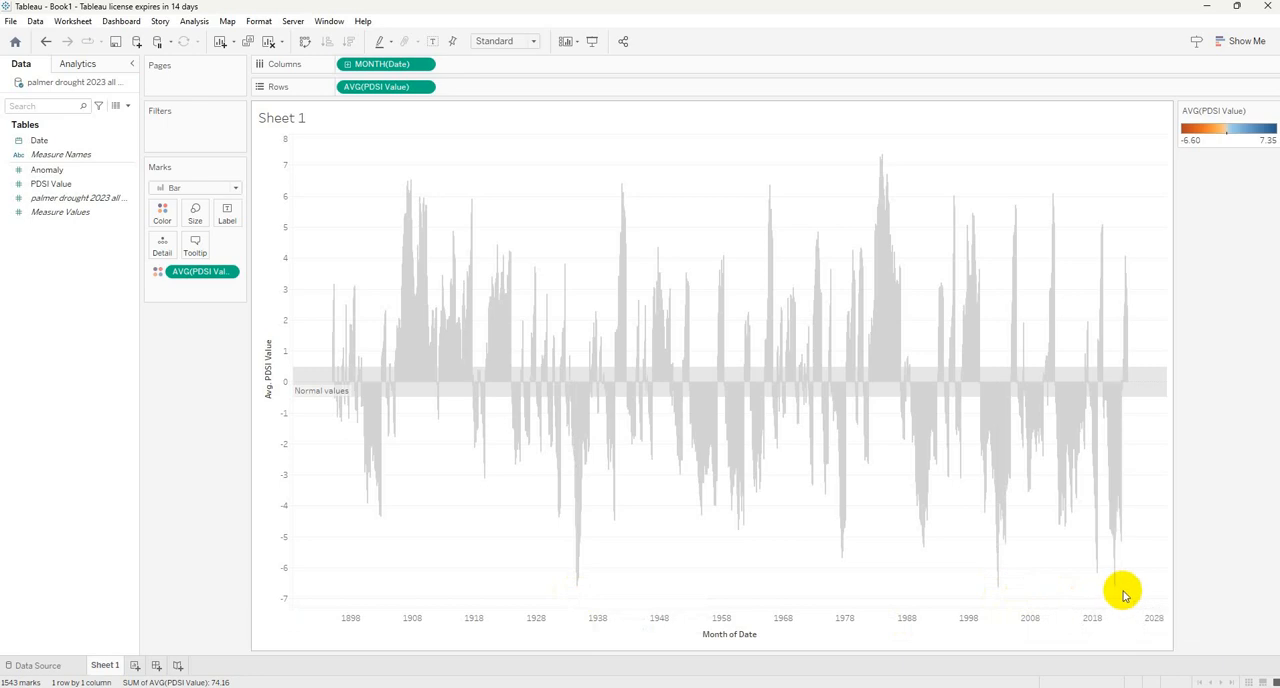
mouse_move(1117, 592)
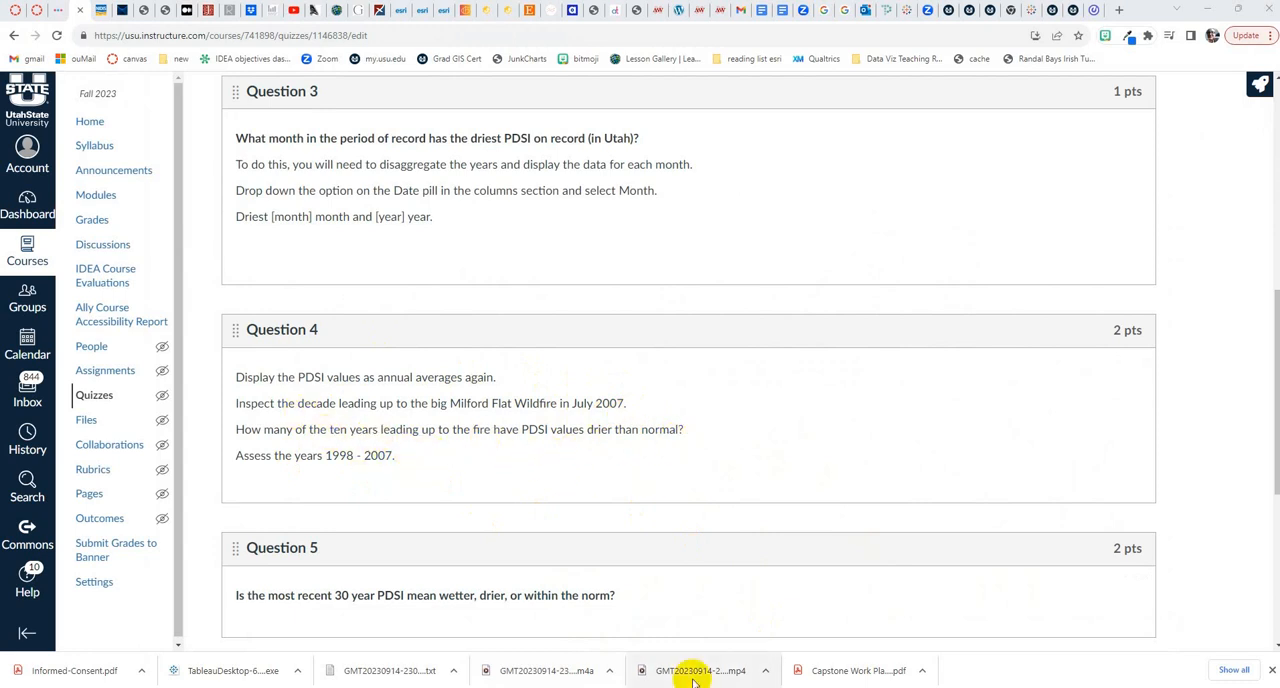
click(953, 686)
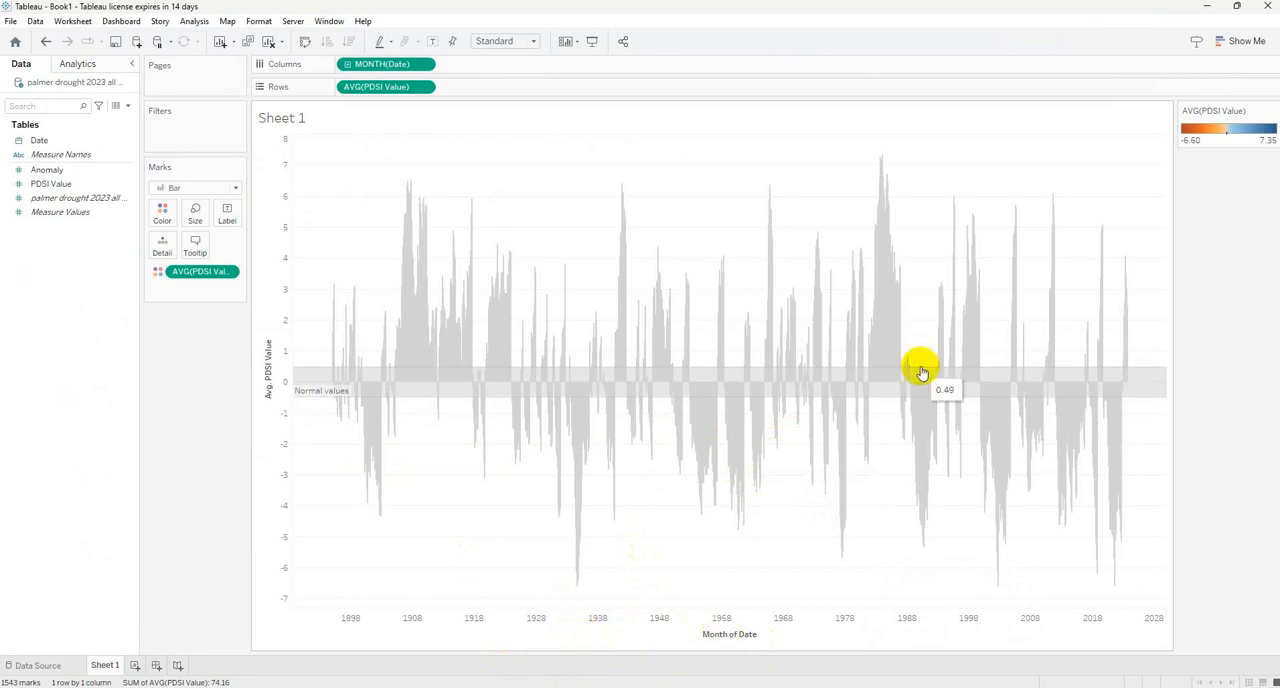
Undo the monthly Date changes back to the continuous yearly view, and inspect the yearly PDSI bars around 2009.
mouse_move(923, 377)
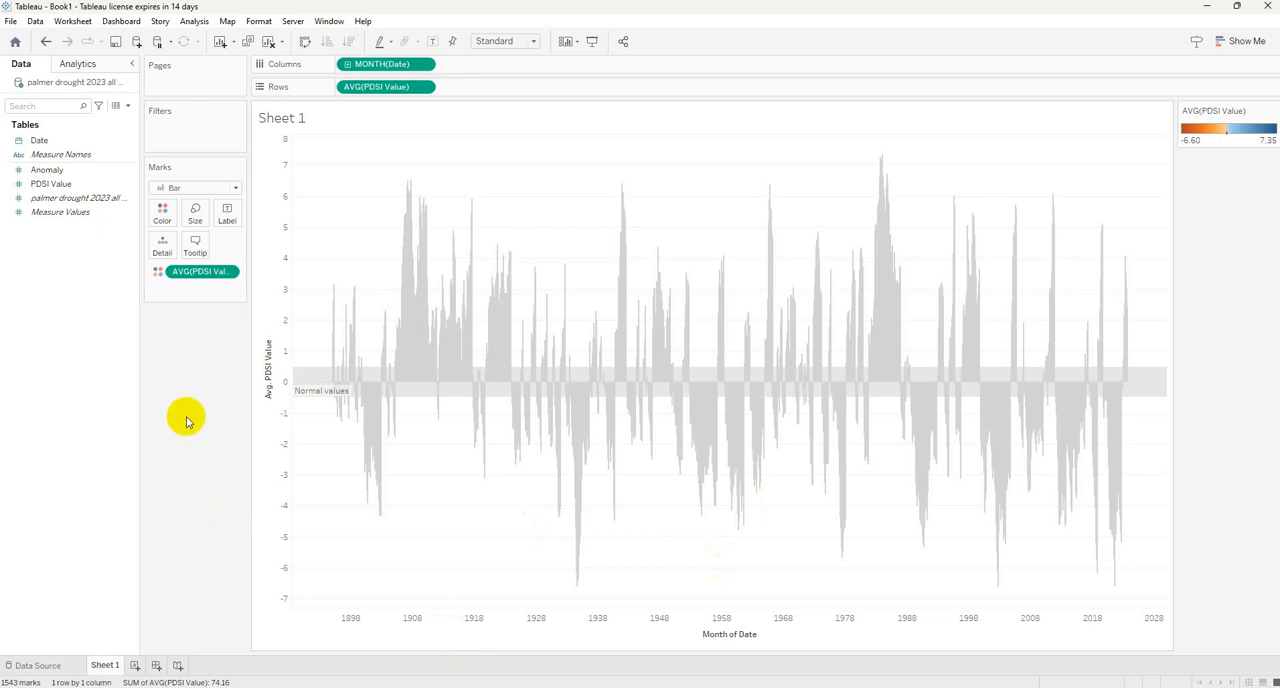
key(ctrl+z)
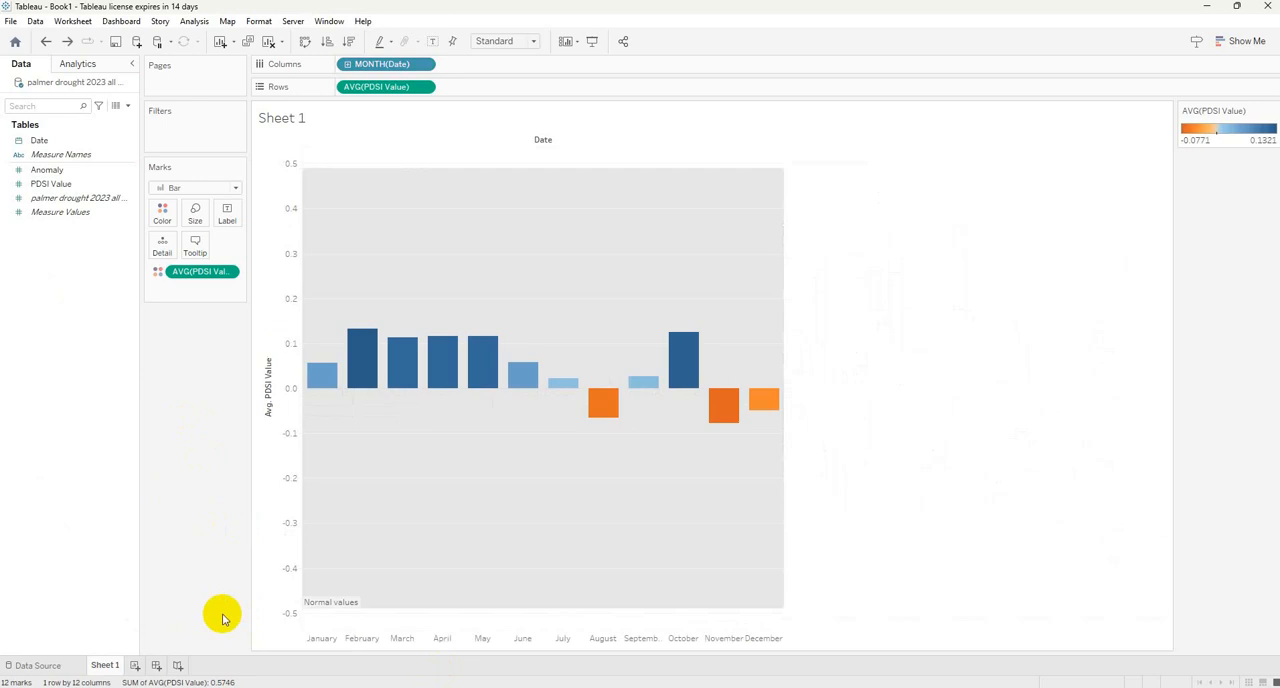
key(ctrl+y)
key(ctrl+z)
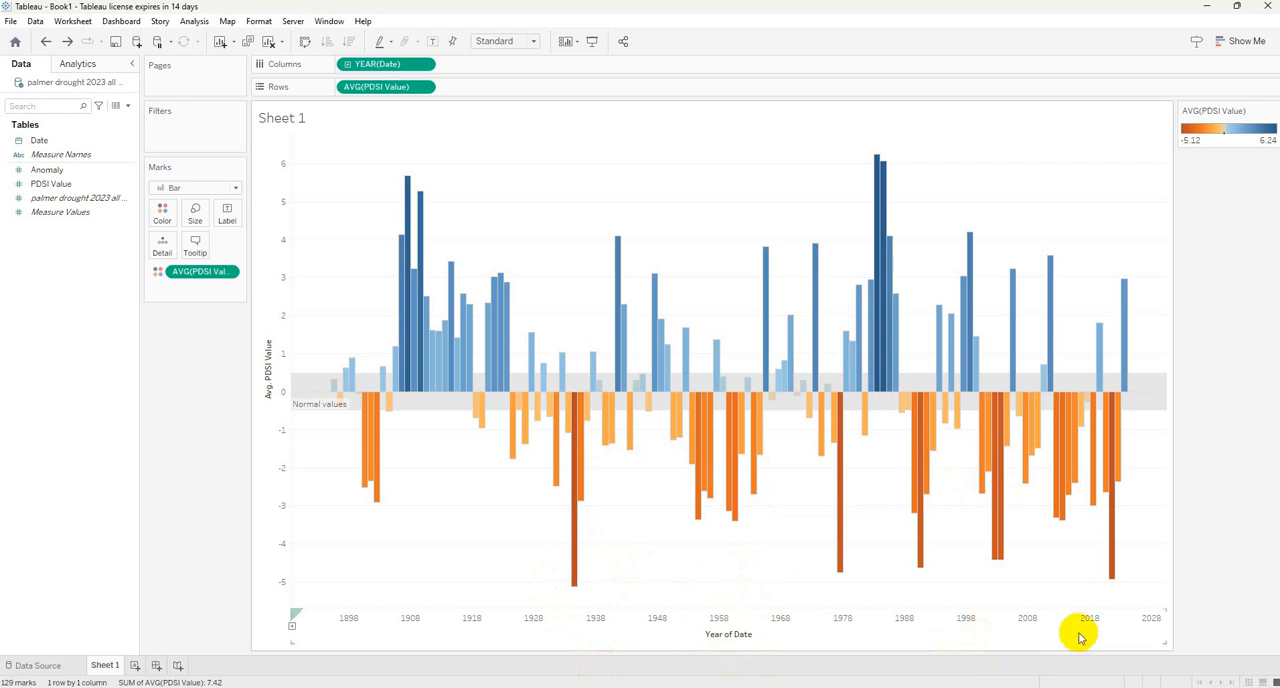
mouse_move(1050, 518)
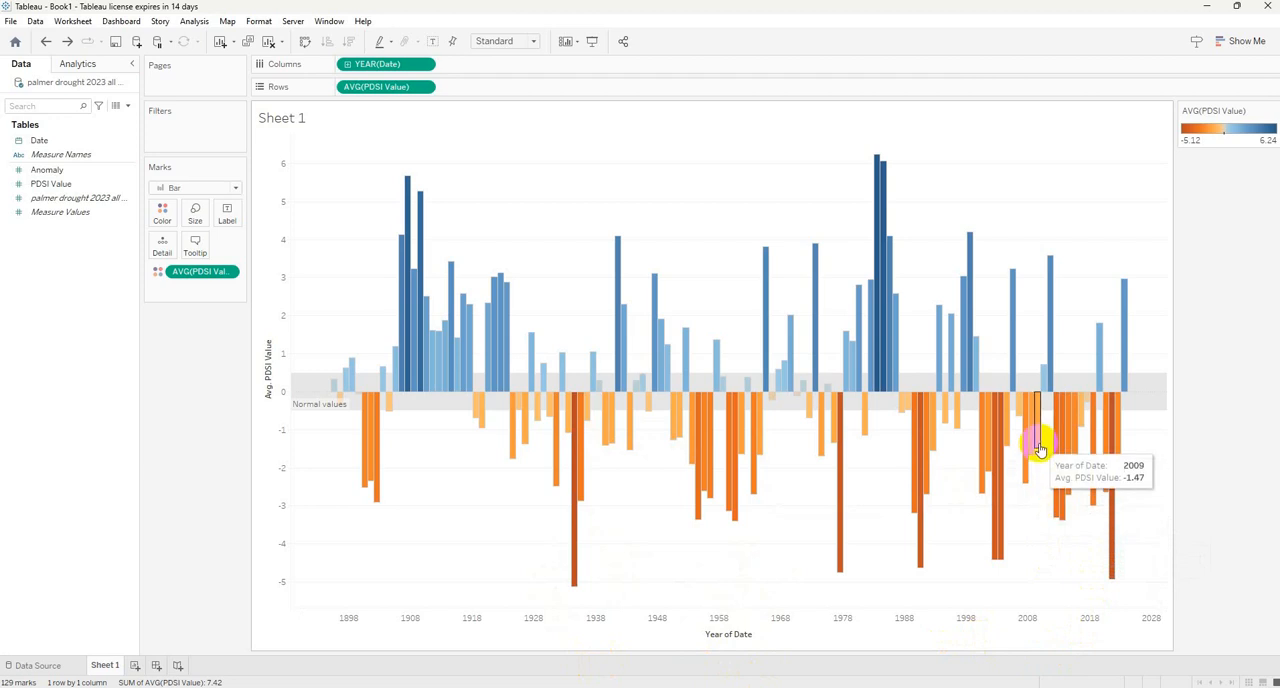
mouse_move(1027, 452)
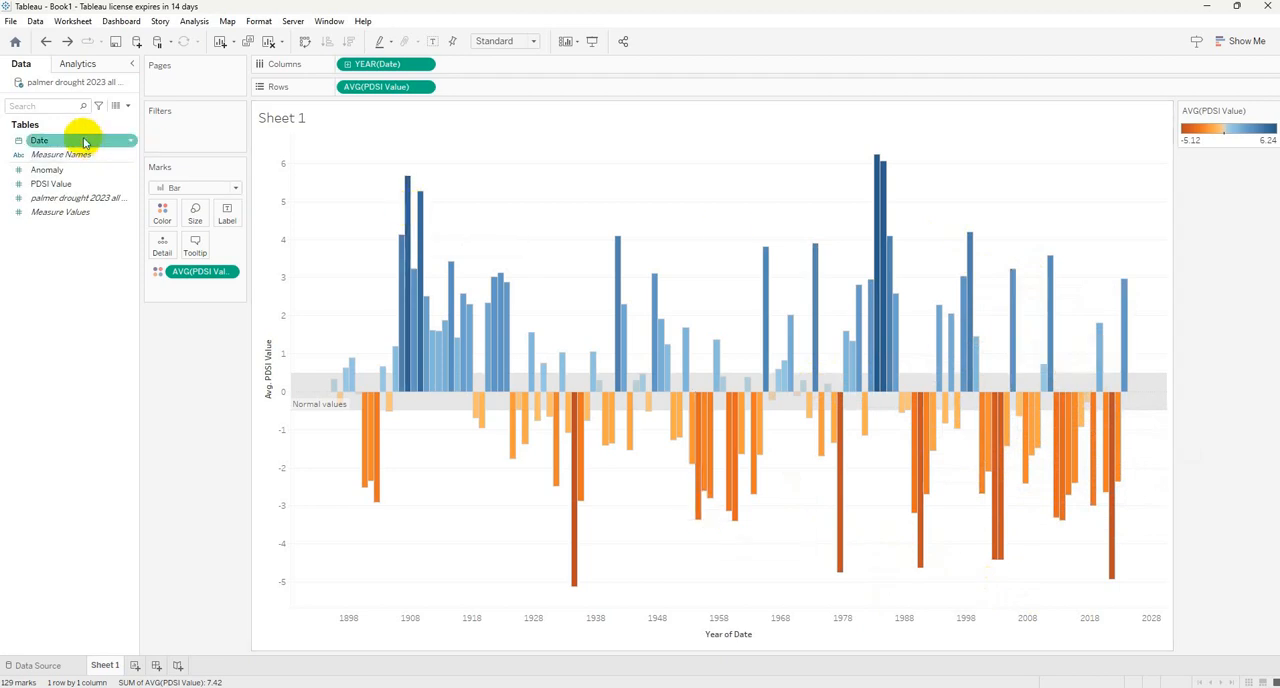
Add a constant line on the Date axis of the yearly chart, placed at 9/15/2023.
click(88, 65)
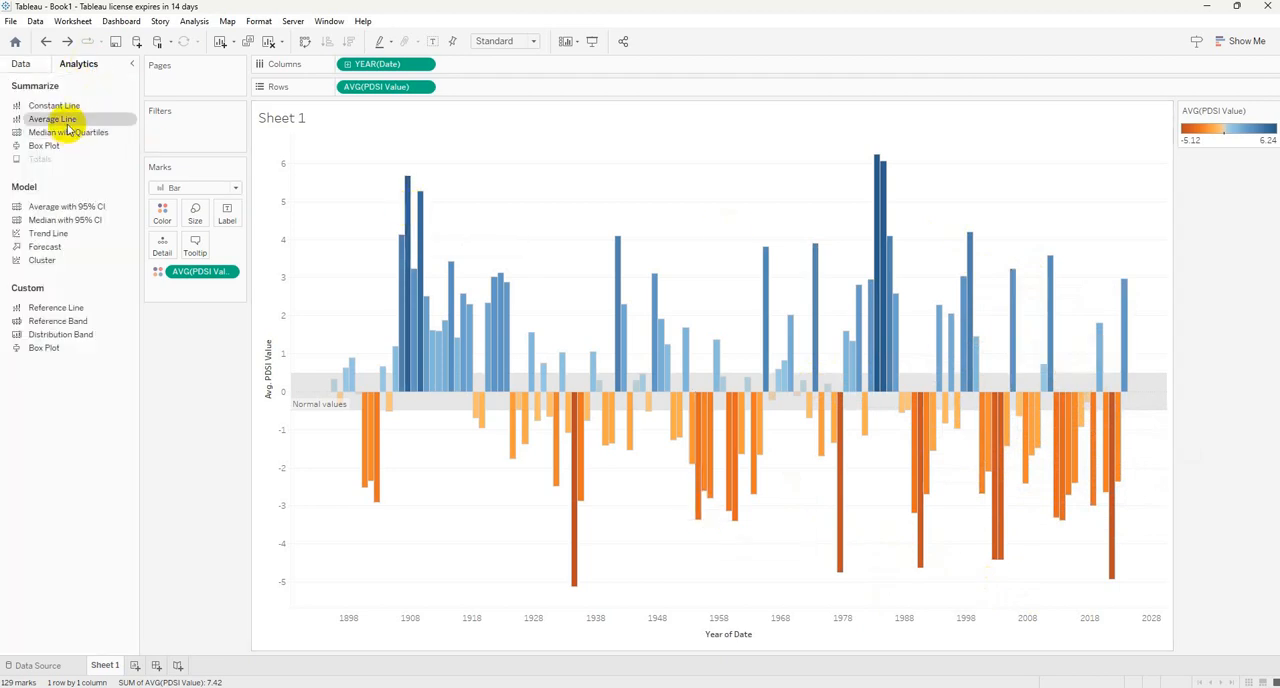
drag(58, 110, 380, 199)
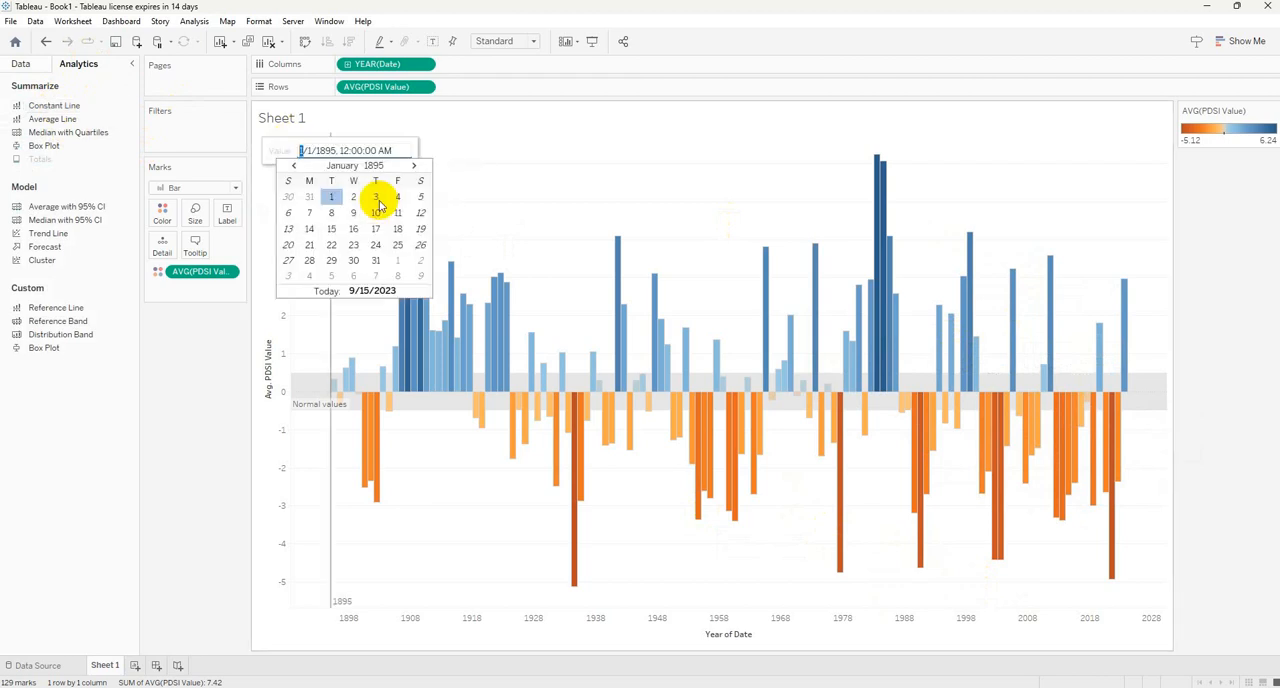
click(371, 291)
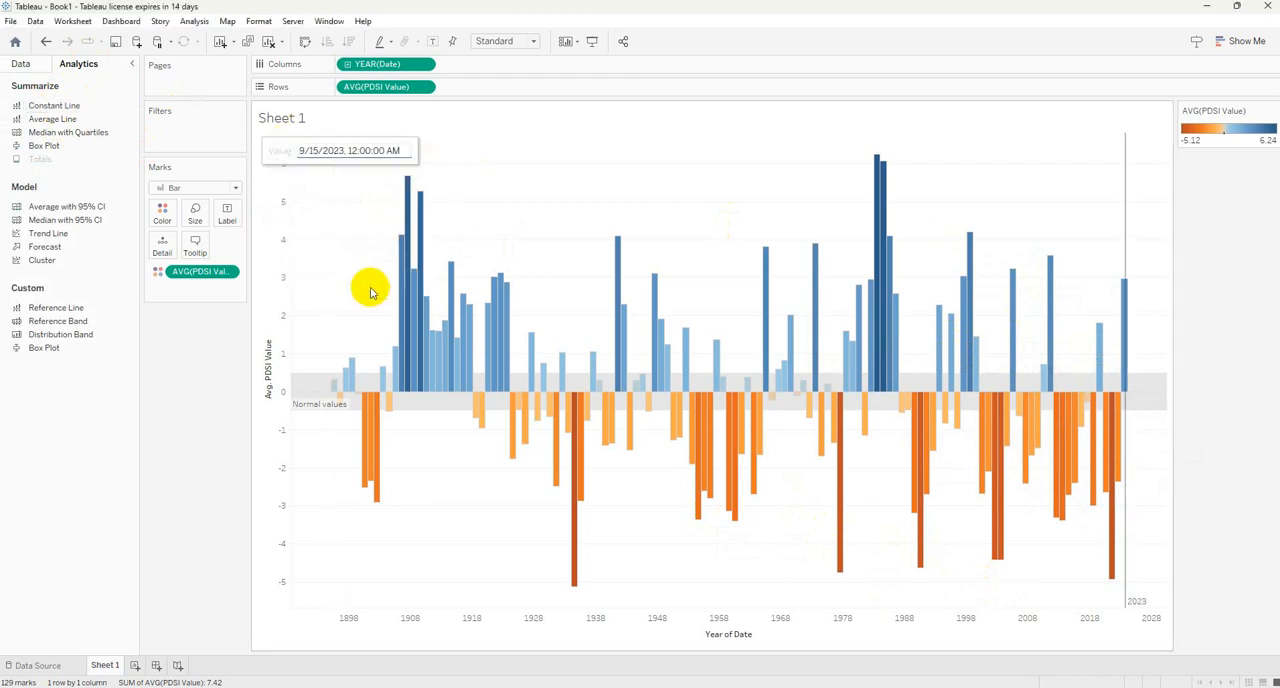
Set the constant line's date to 7/1/2007.
click(343, 152)
click(294, 165)
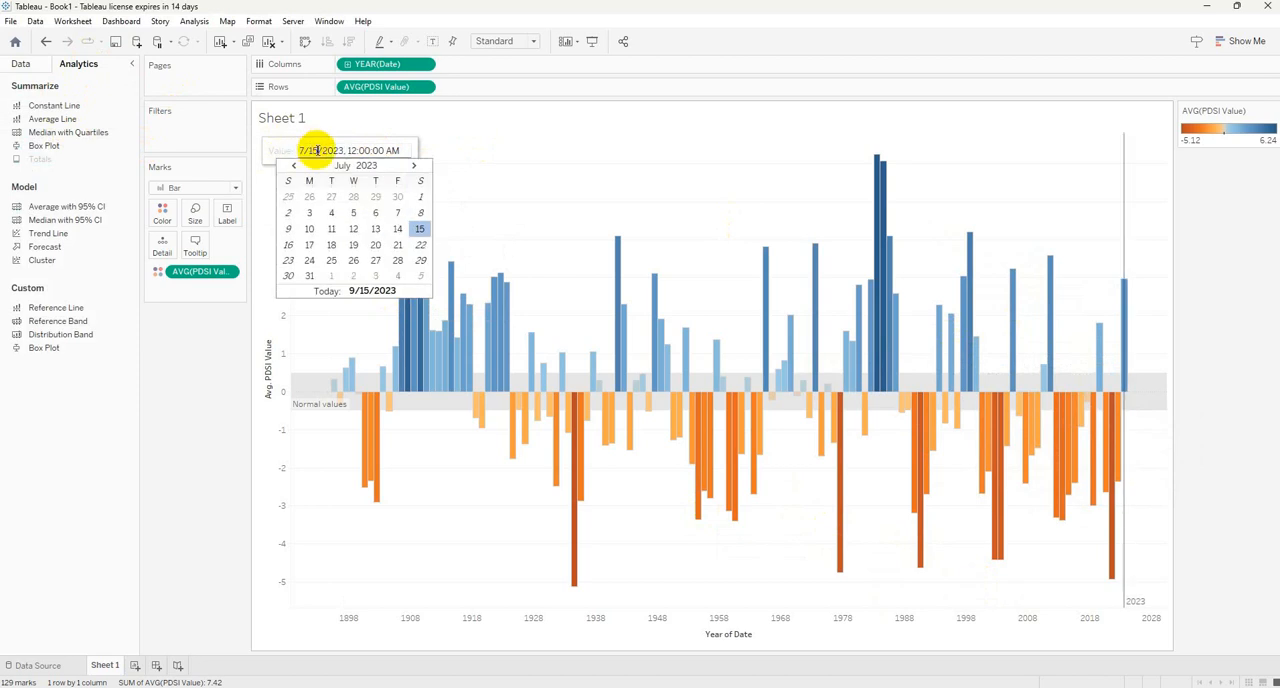
click(316, 150)
key(Delete)
text(1)
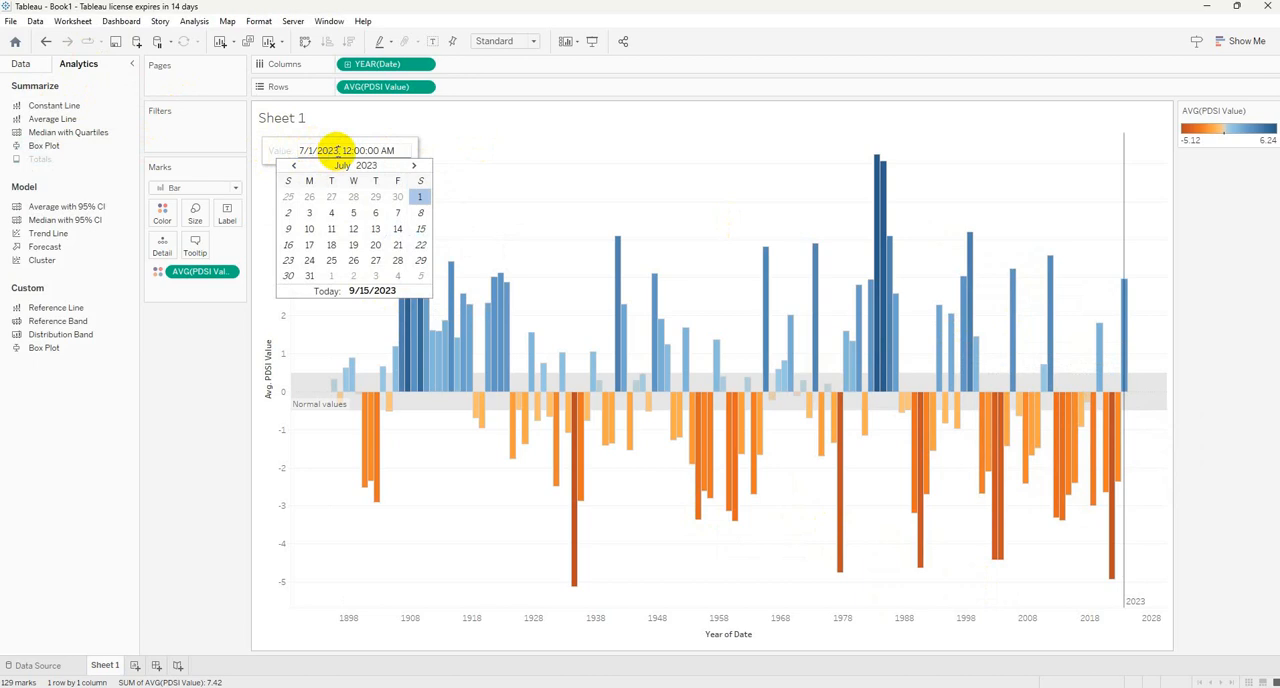
key(BackSpace)
key(BackSpace)
text(07)
click(1069, 432)
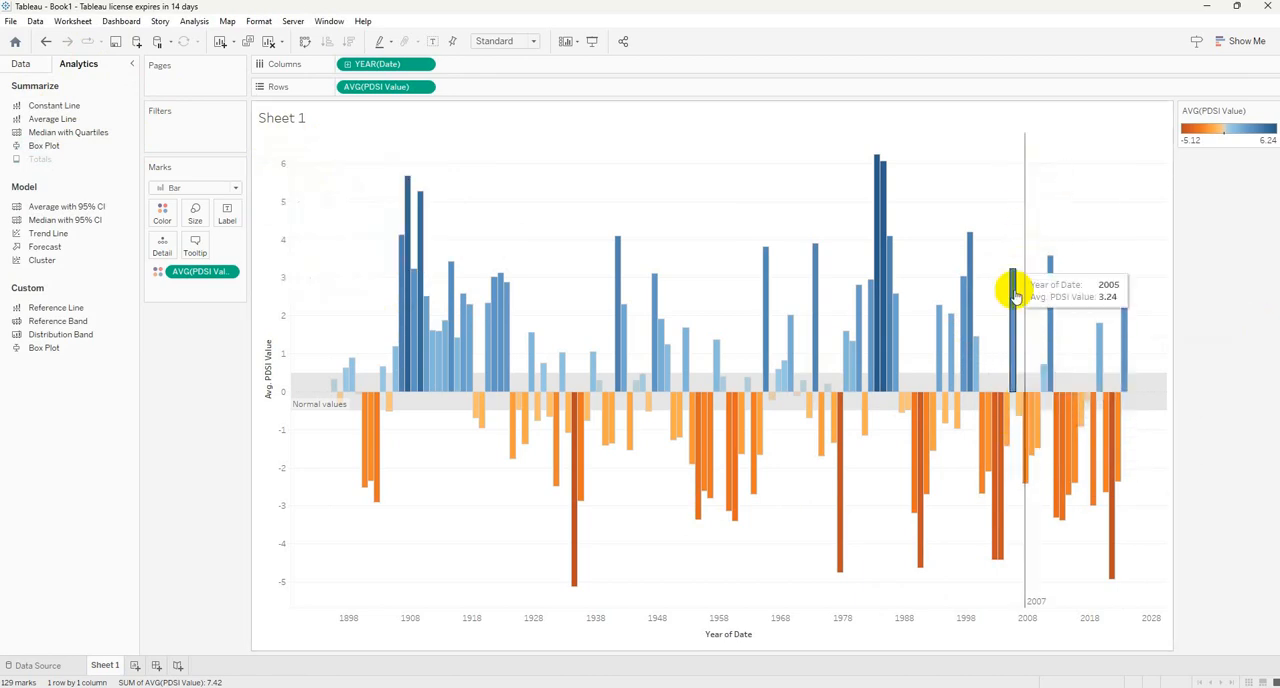
Switch to the Canvas quiz in Chrome, read Question 5 about the most recent 30-year period, and return to Tableau.
click(881, 636)
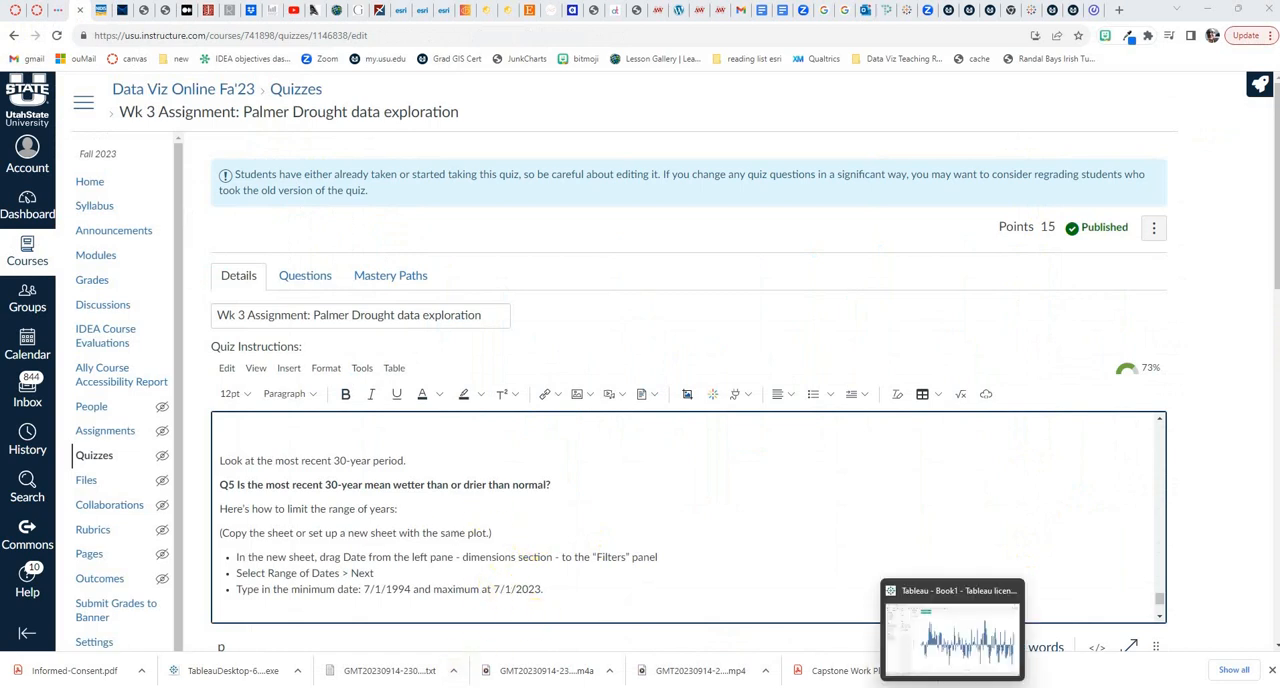
click(905, 640)
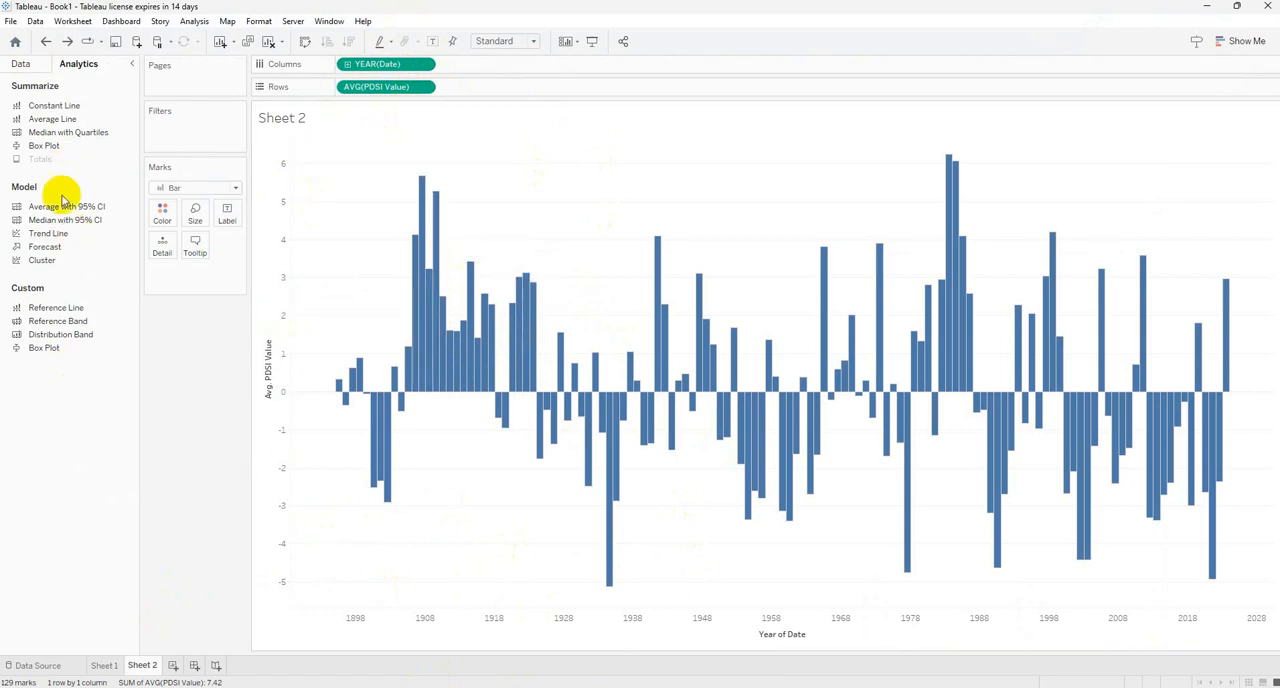
Filter Sheet 2 on Date with a range of dates from 7/1/1994 to 7/1/2023.
click(19, 63)
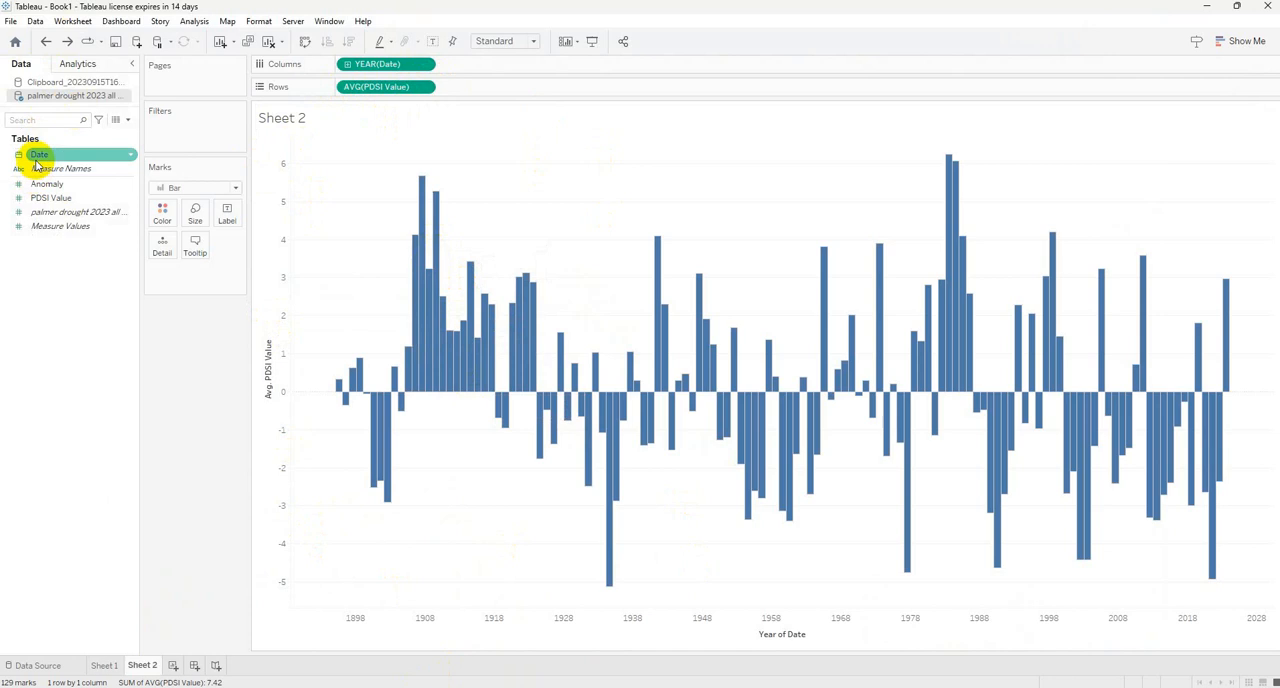
drag(38, 156, 180, 126)
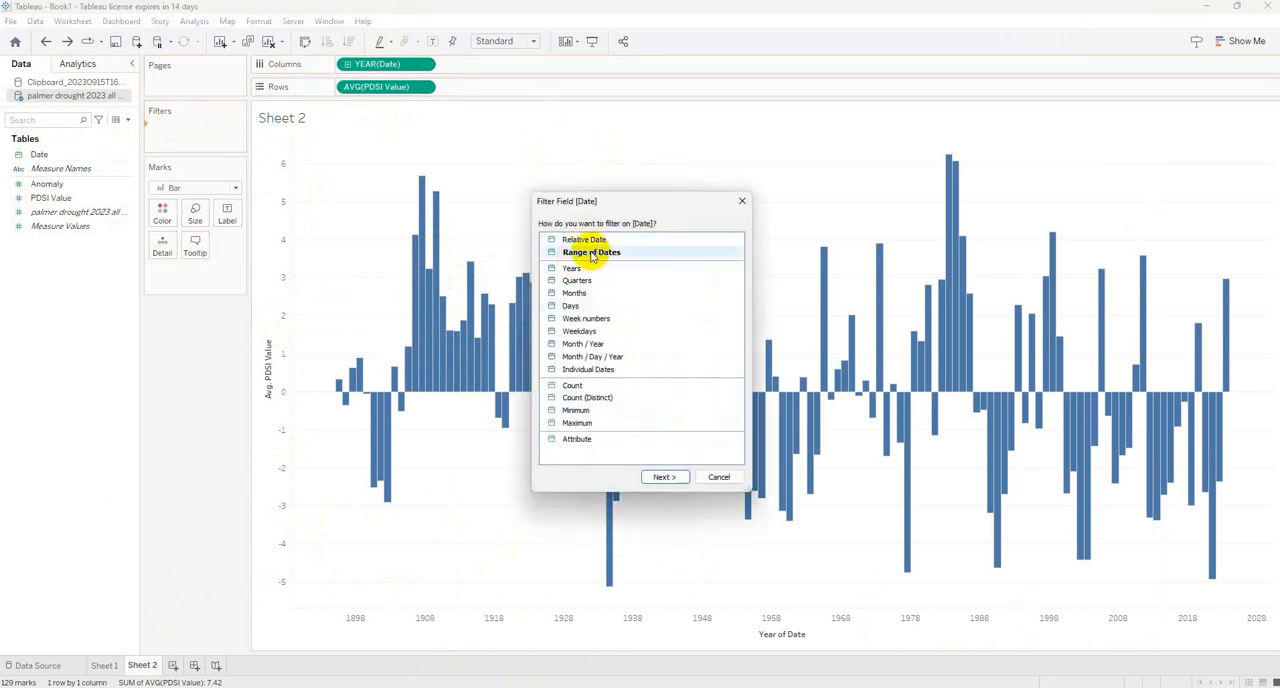
click(579, 254)
click(657, 487)
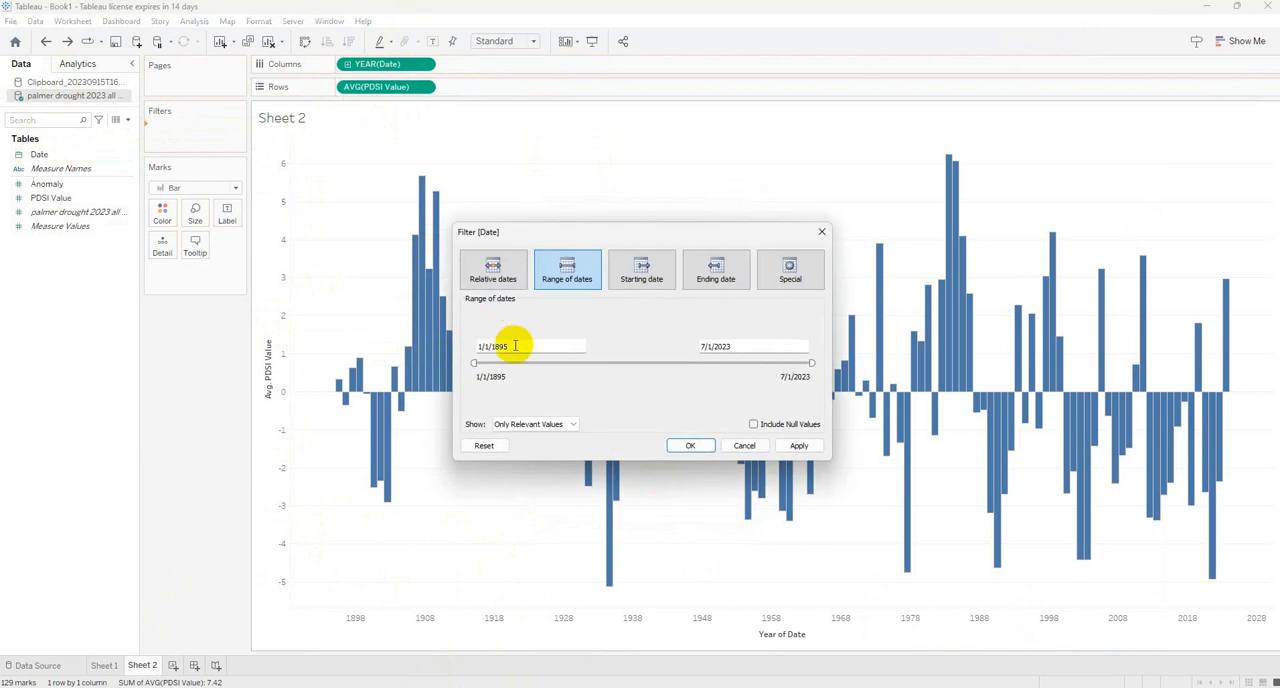
click(514, 345)
drag(538, 343, 468, 347)
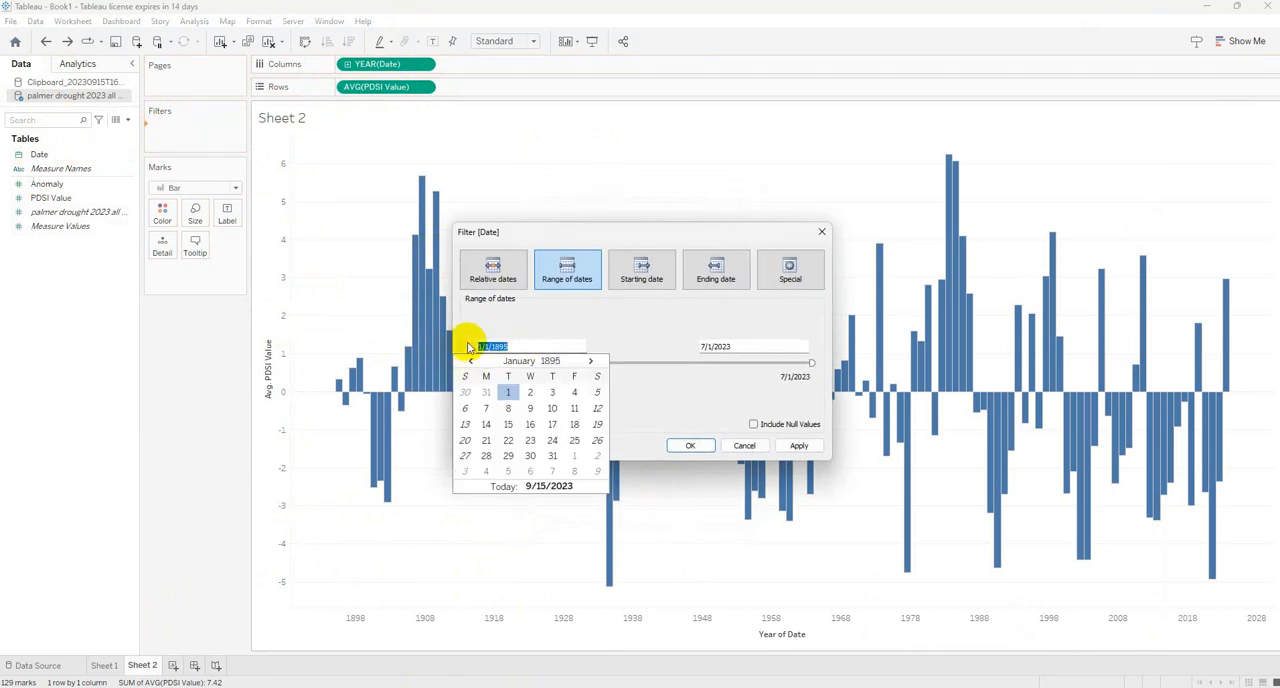
text(1/1/1994)
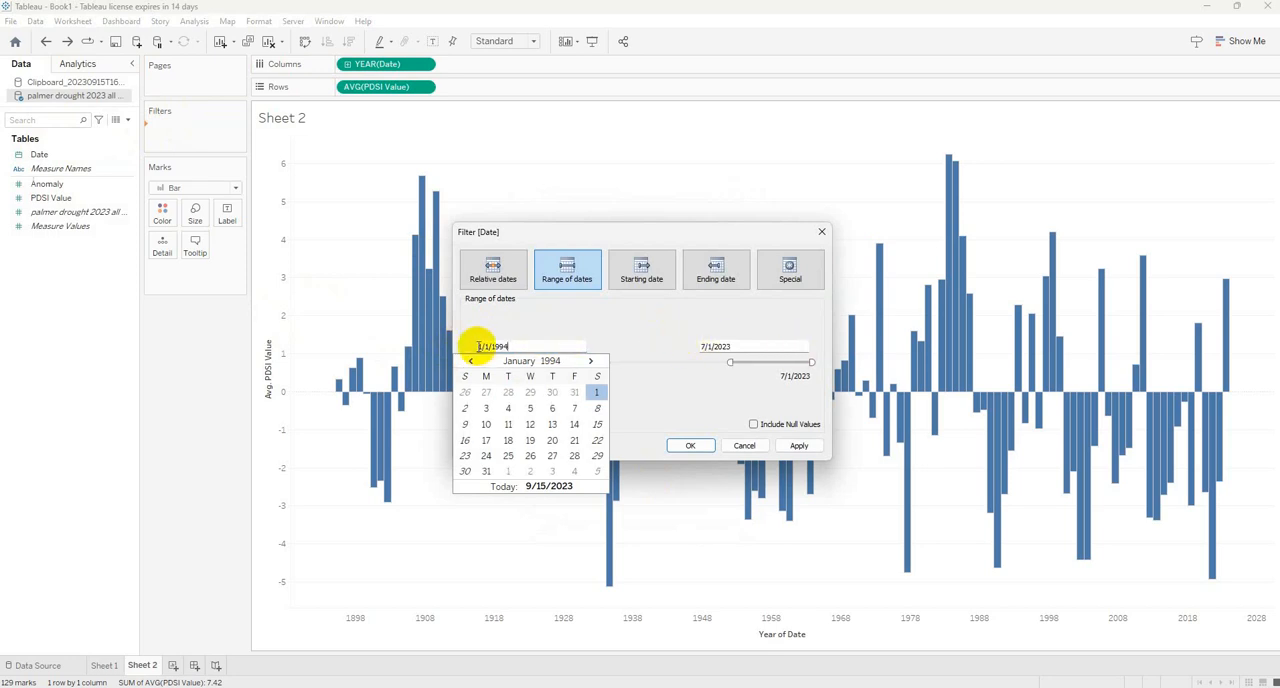
key(BackSpace)
click(641, 318)
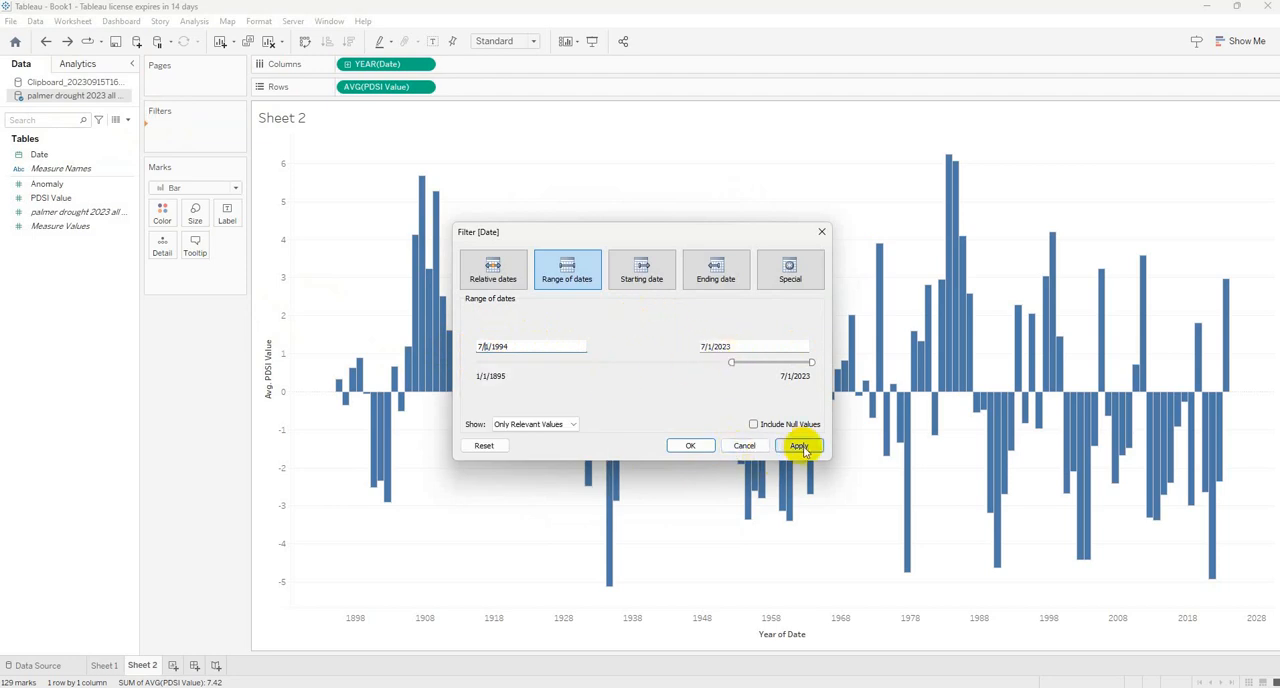
click(692, 445)
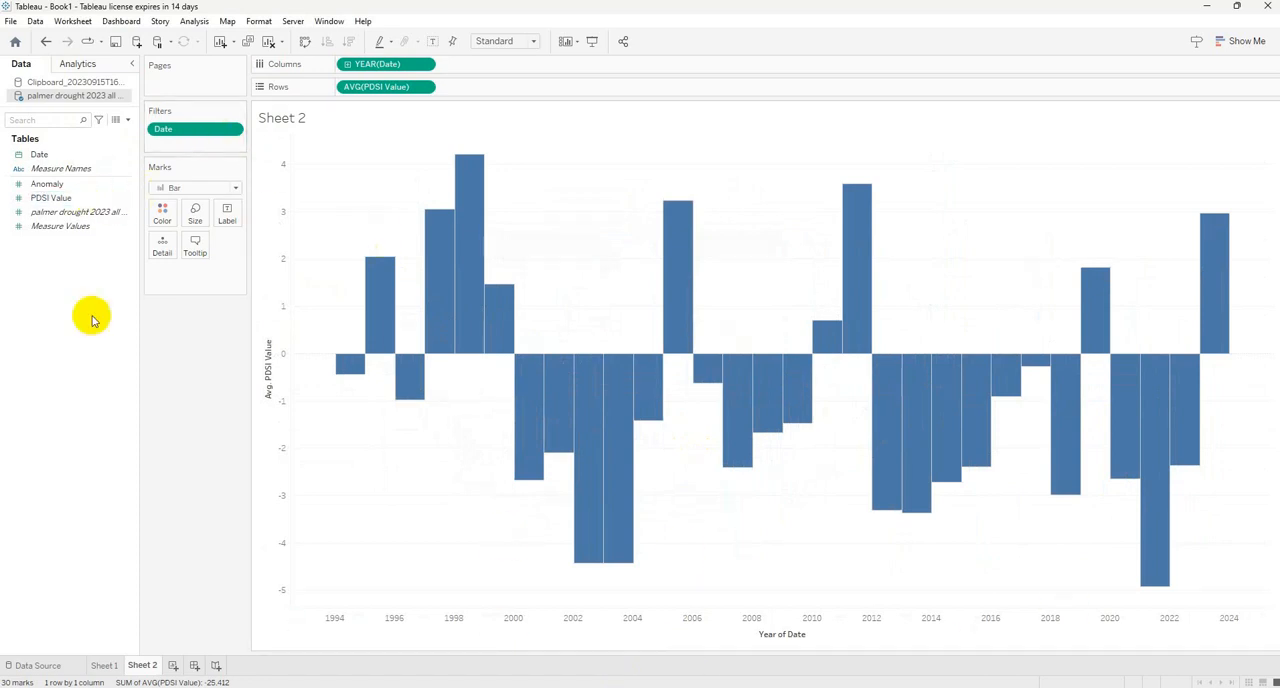
Add an average line for the average PDSI value to the filtered chart on Sheet 2, and inspect it.
click(78, 63)
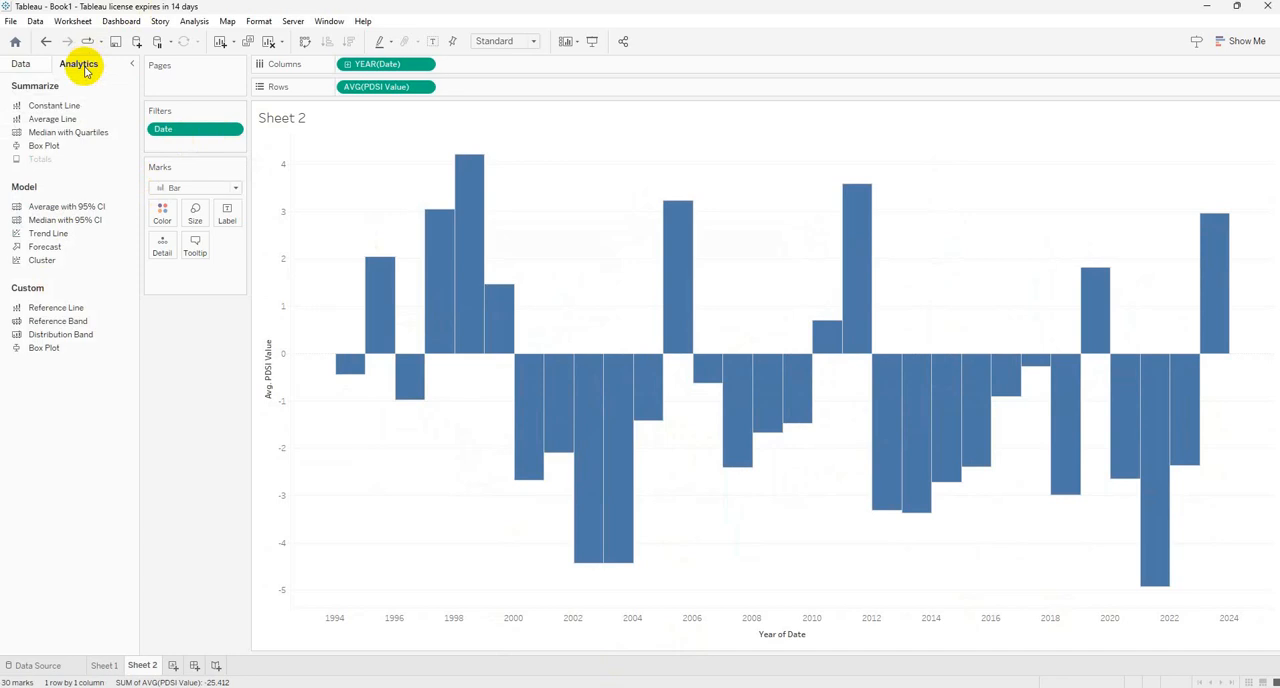
drag(44, 121, 368, 165)
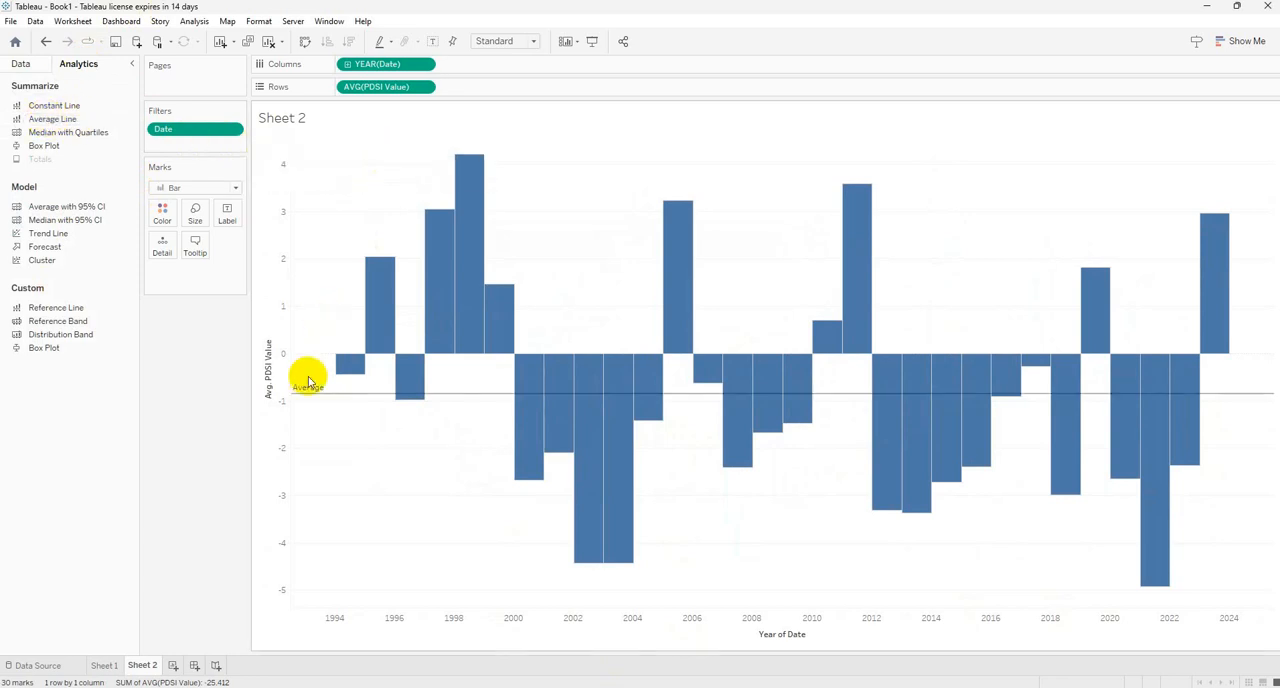
mouse_move(308, 396)
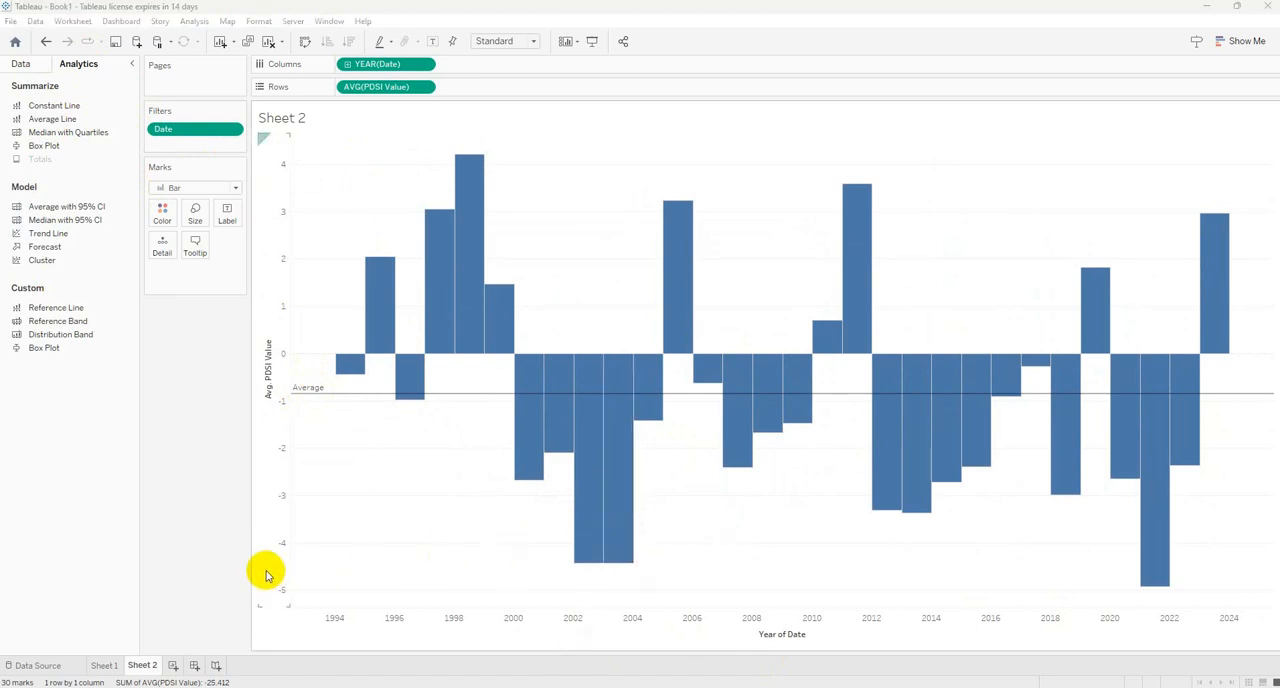
click(156, 434)
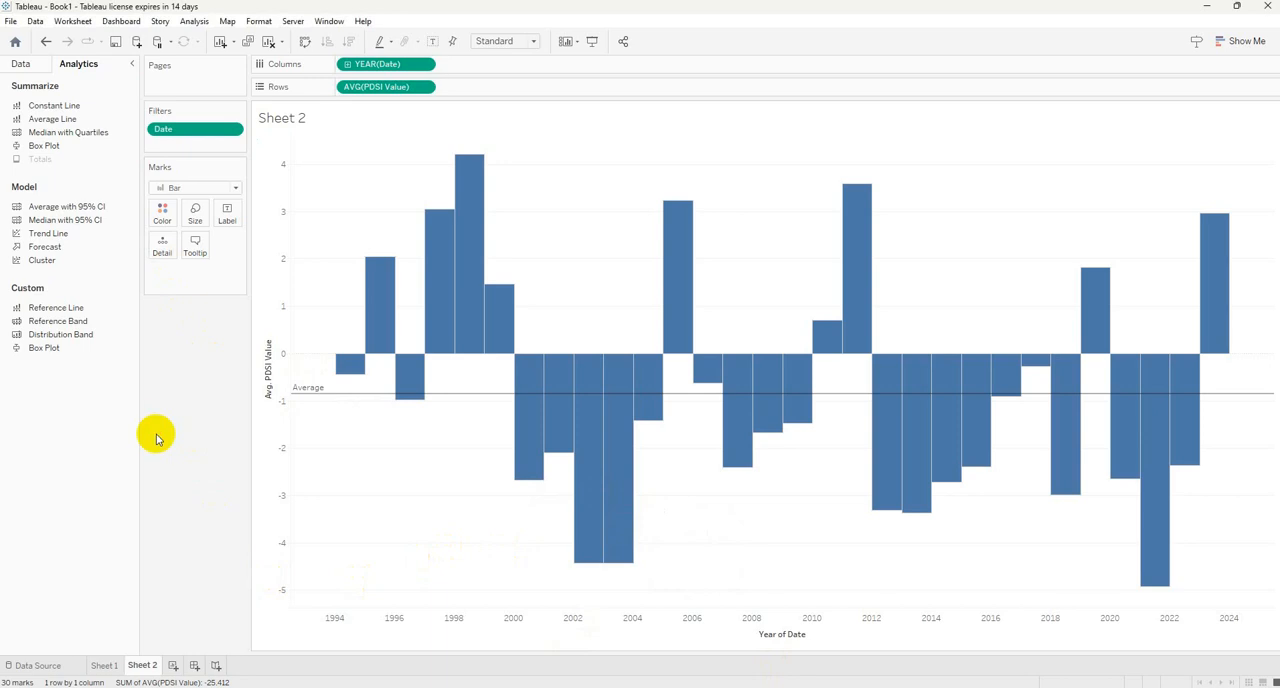
click(74, 24)
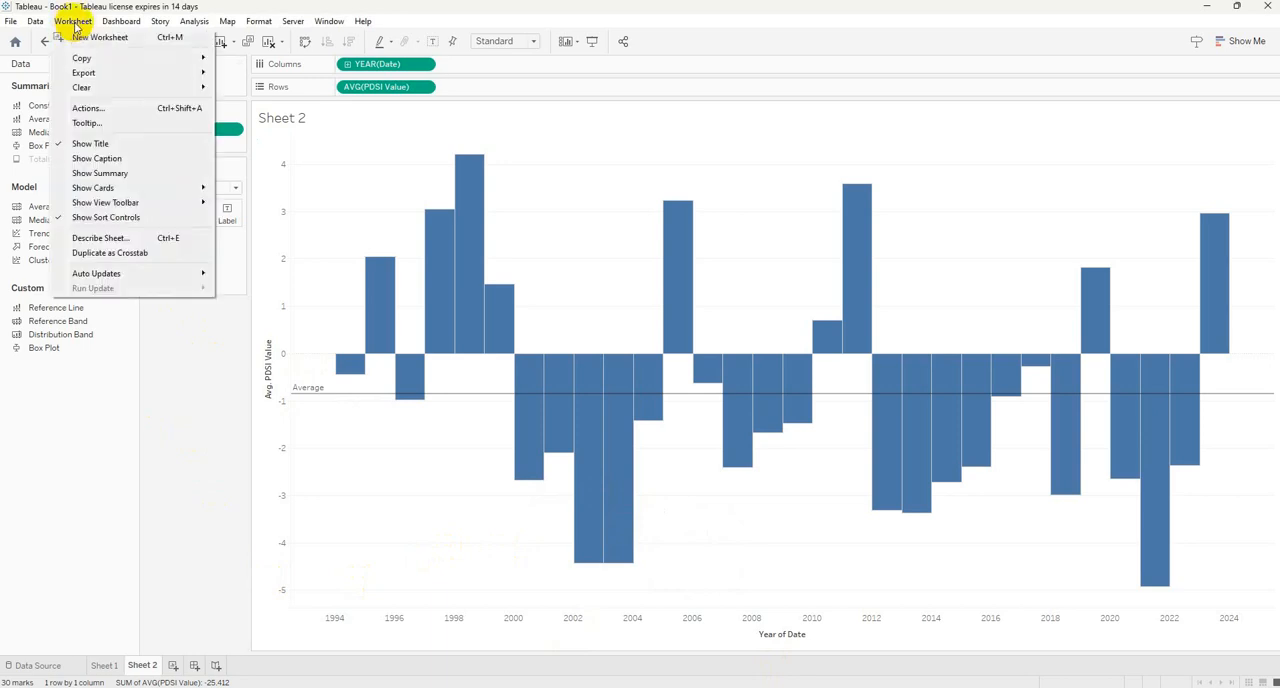
mouse_move(85, 80)
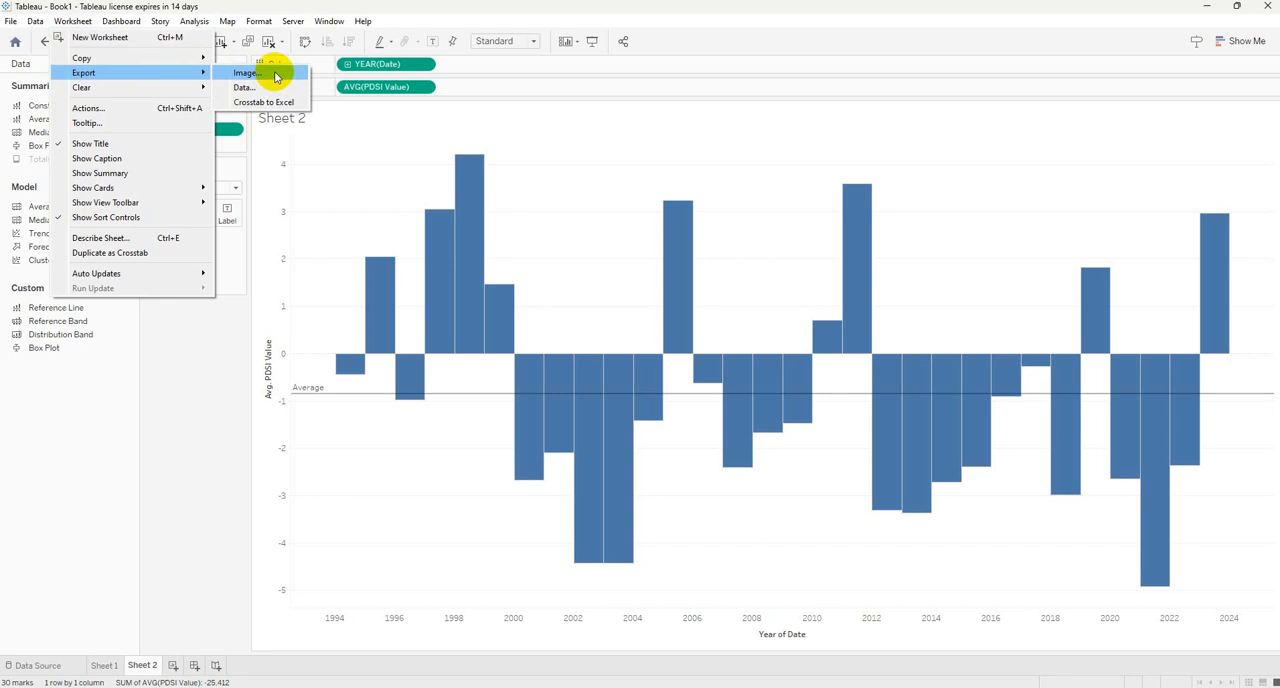
click(183, 357)
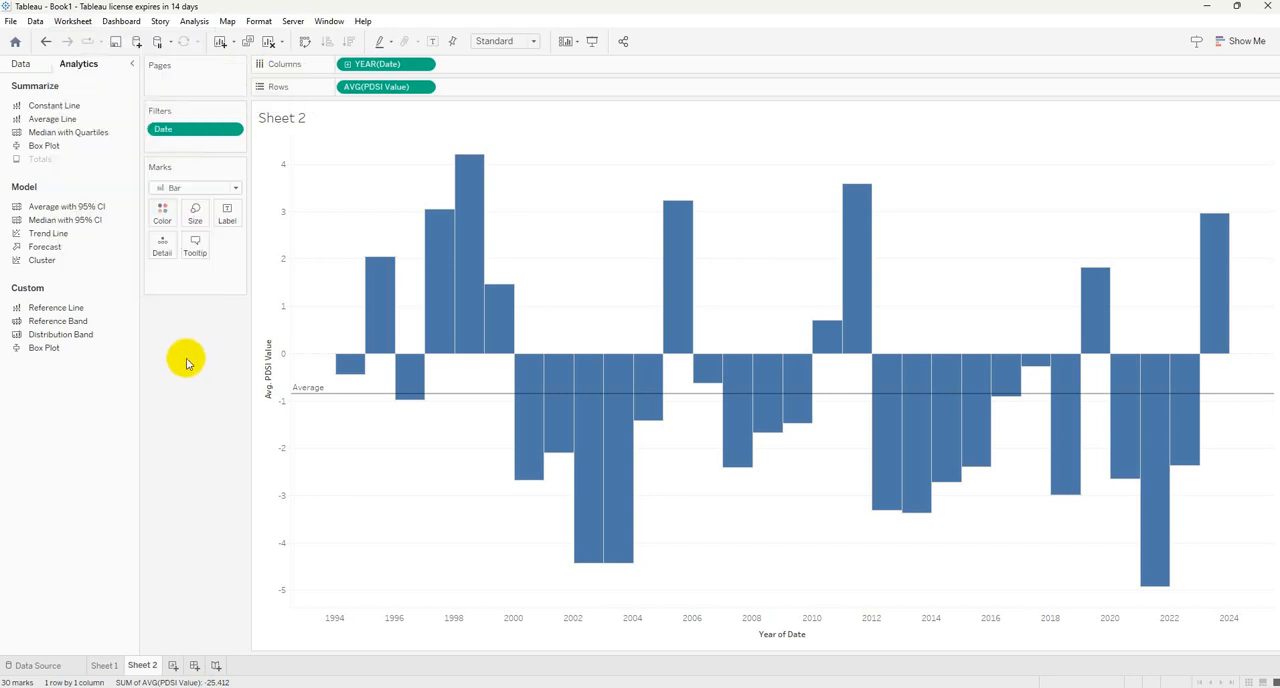